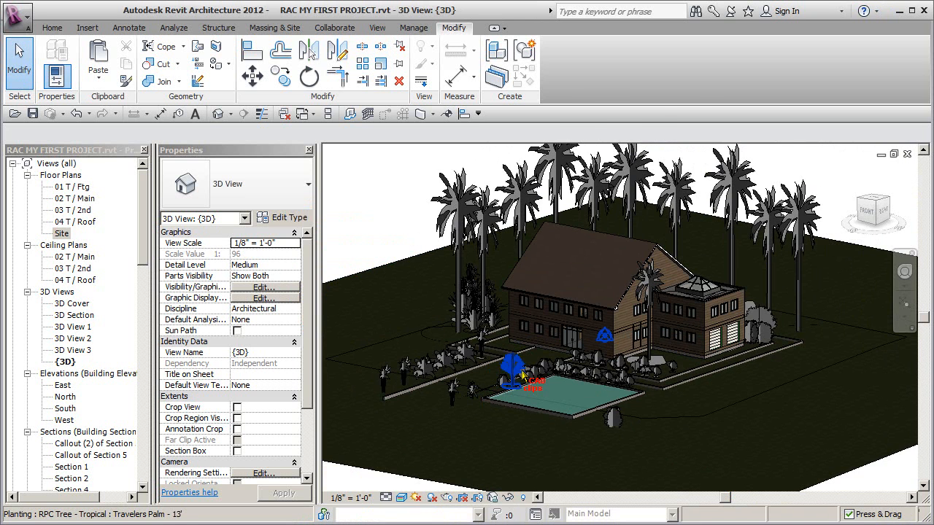
Step: Open the Site floor plan and bring the driveway, pool and whole toposurface into view
left_click(60, 233)
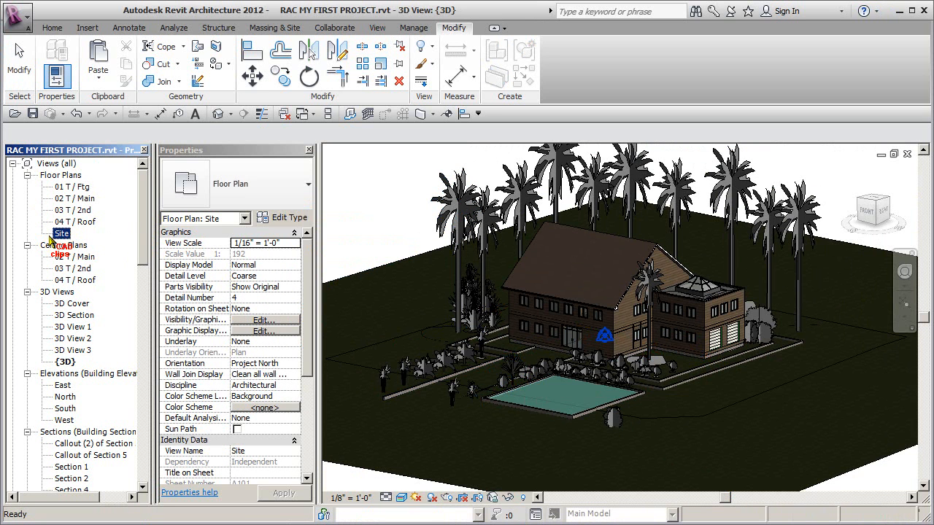
double_click(61, 233)
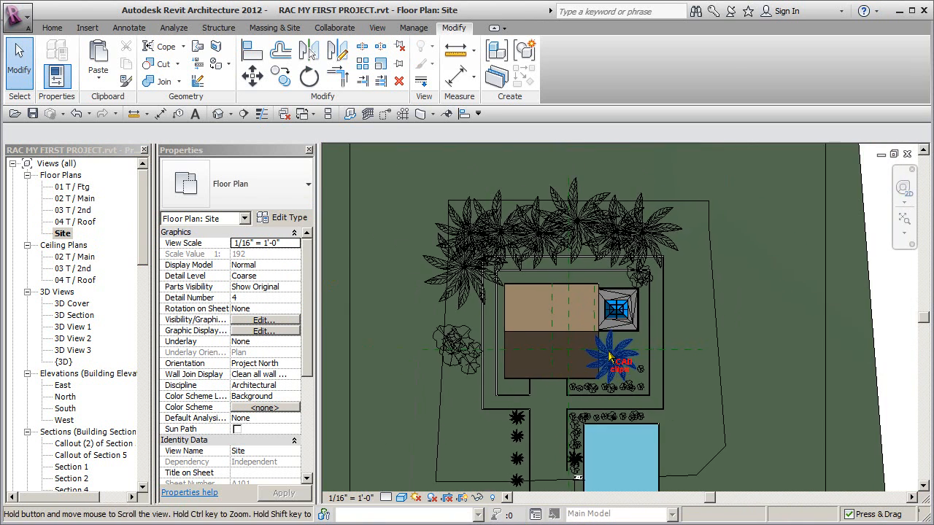
middle_click_drag(608, 362, 624, 312)
middle_click_drag(595, 417, 598, 382)
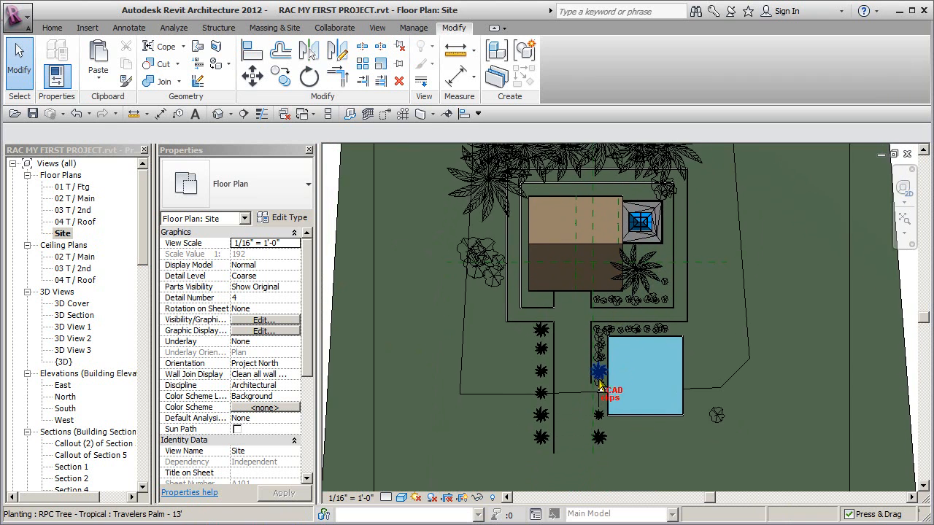
scroll(591, 384, "up", 2)
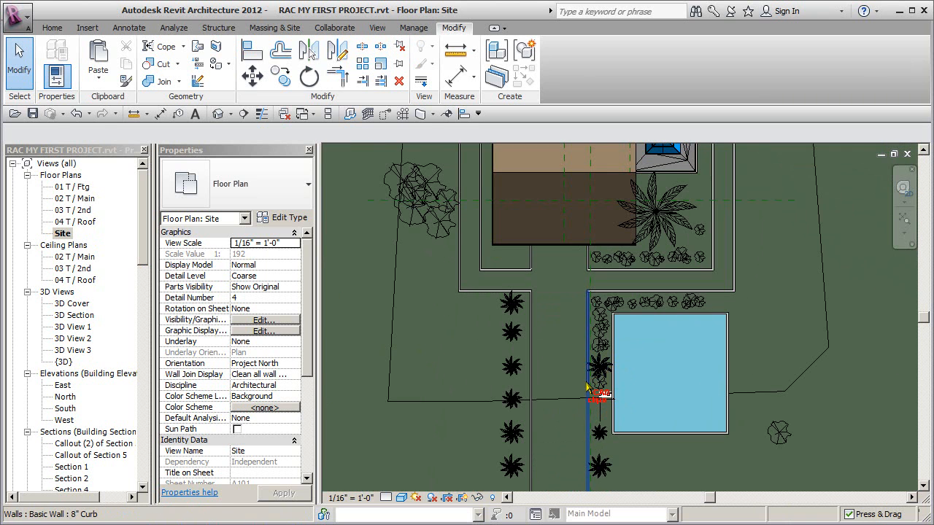
middle_click_drag(580, 399, 564, 340)
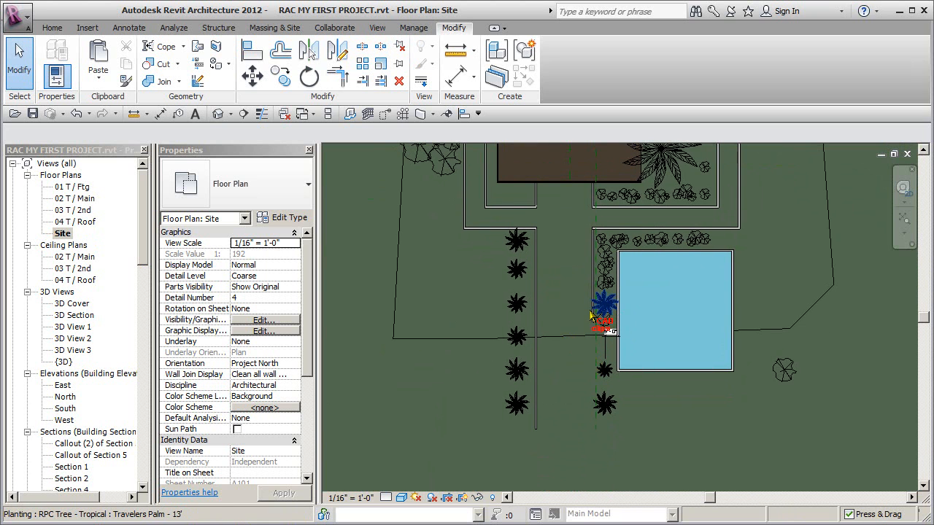
scroll(576, 346, "down", 5)
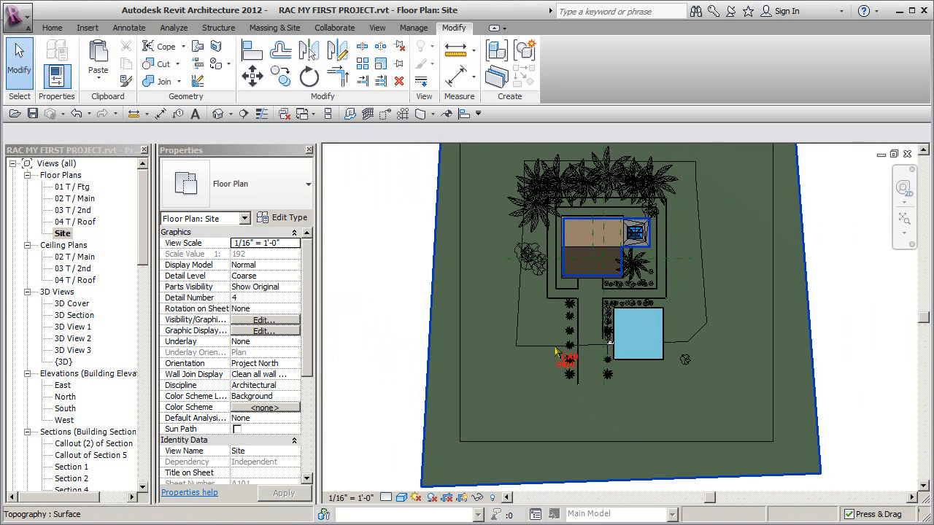
Step: Edit the toposurface, set its two southern corner boundary points to an elevation of -6' 0", and finish the surface
left_click(552, 350)
scroll(594, 350, "down", 2)
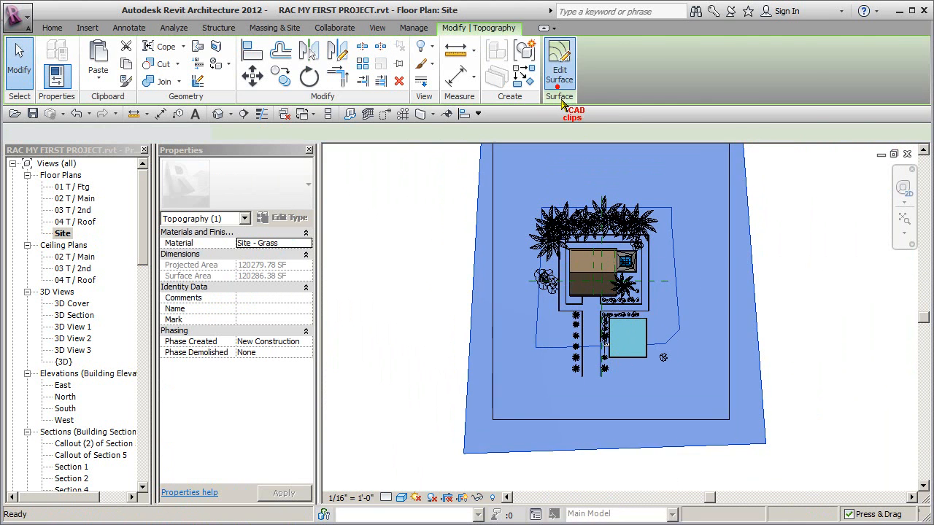
left_click(560, 86)
left_click(766, 443)
left_click(472, 460, "ctrl")
left_click(281, 244)
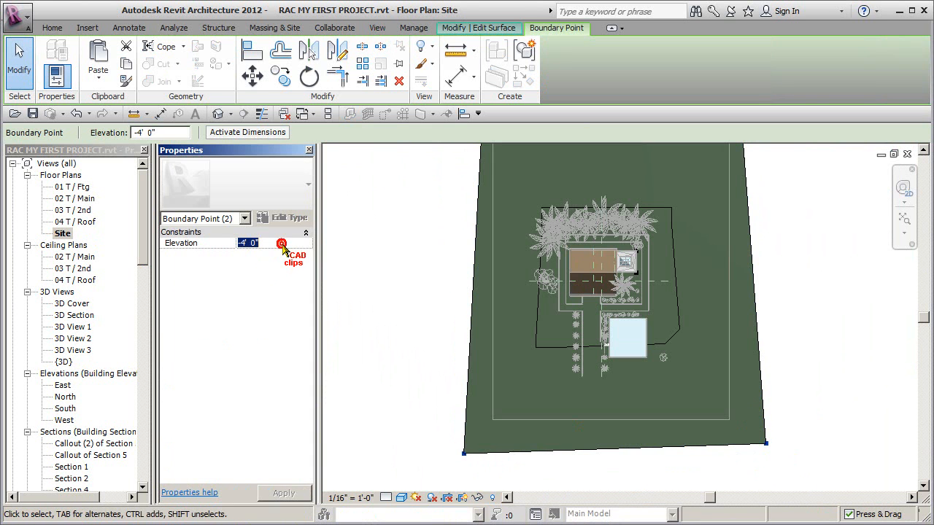
key("Return")
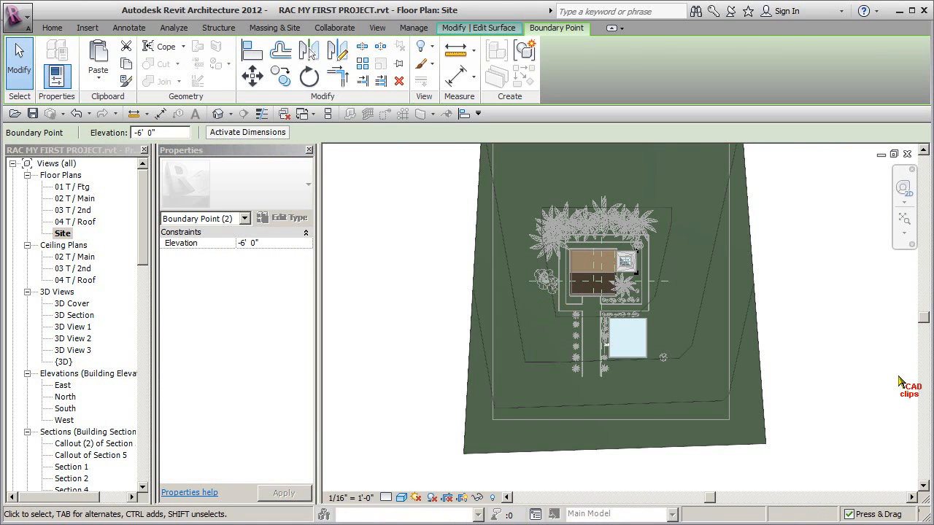
left_click(846, 375)
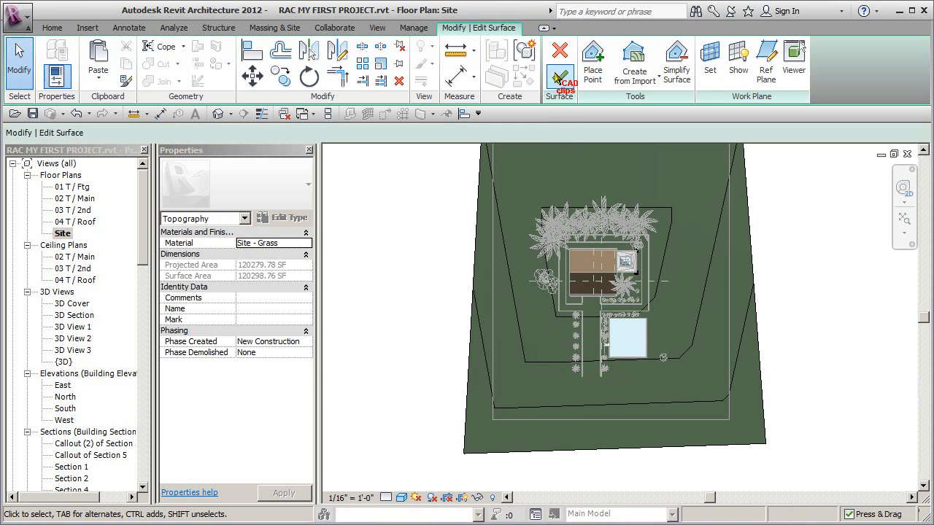
left_click(558, 74)
Step: Start a Subregion boundary and pick the outer north and west curb edges and the inner north curb edge around the house
scroll(607, 395, "up", 3)
middle_click_drag(607, 378, 630, 401)
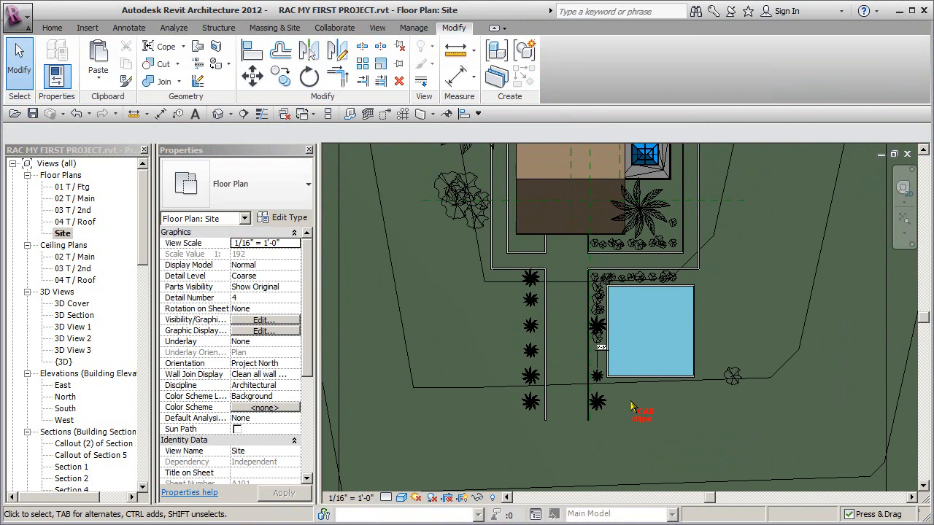
middle_click_drag(690, 373, 680, 402)
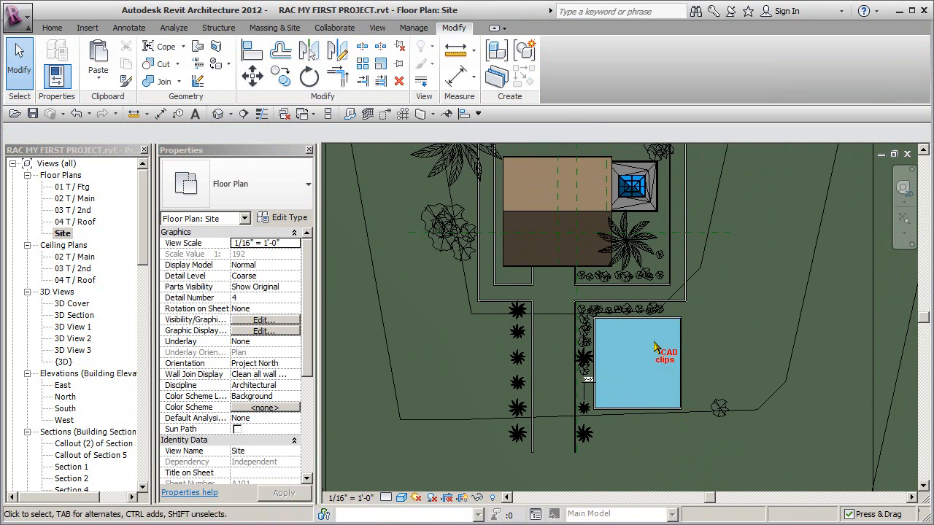
left_click(278, 28)
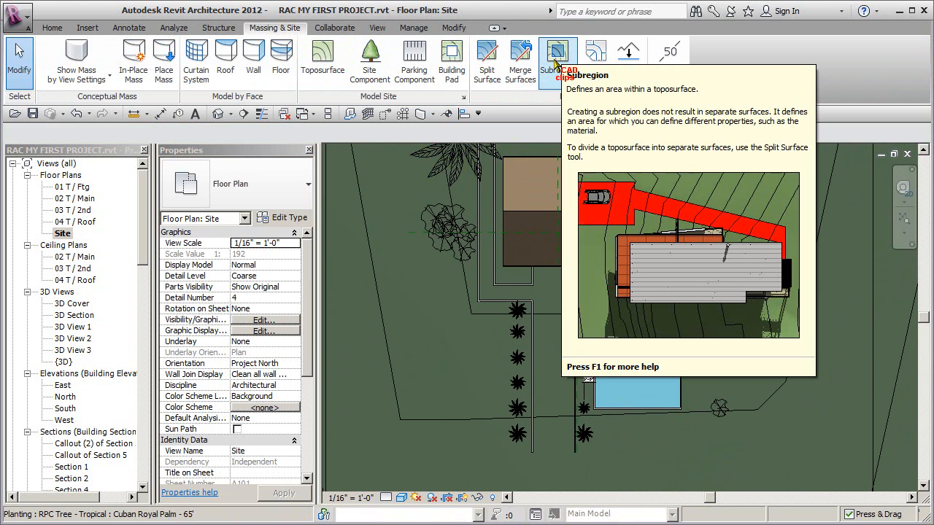
left_click(557, 64)
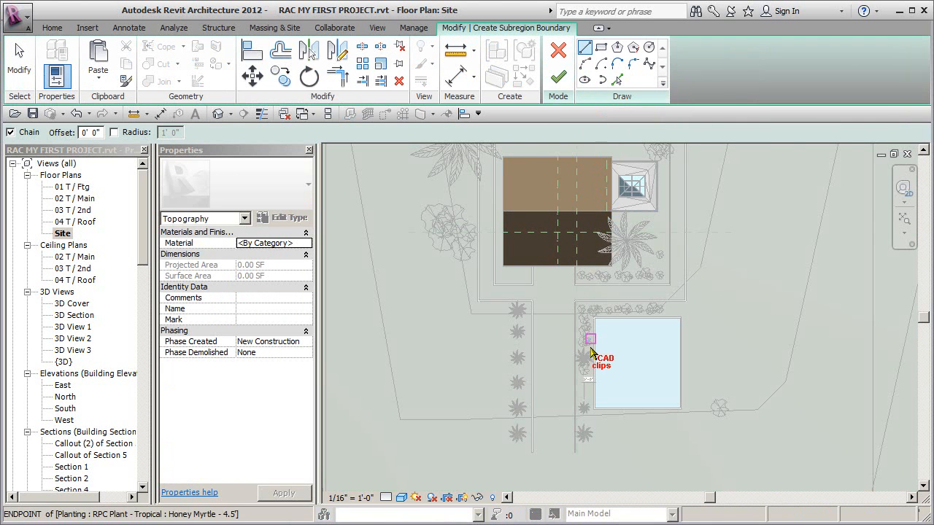
middle_click_drag(592, 318, 594, 378)
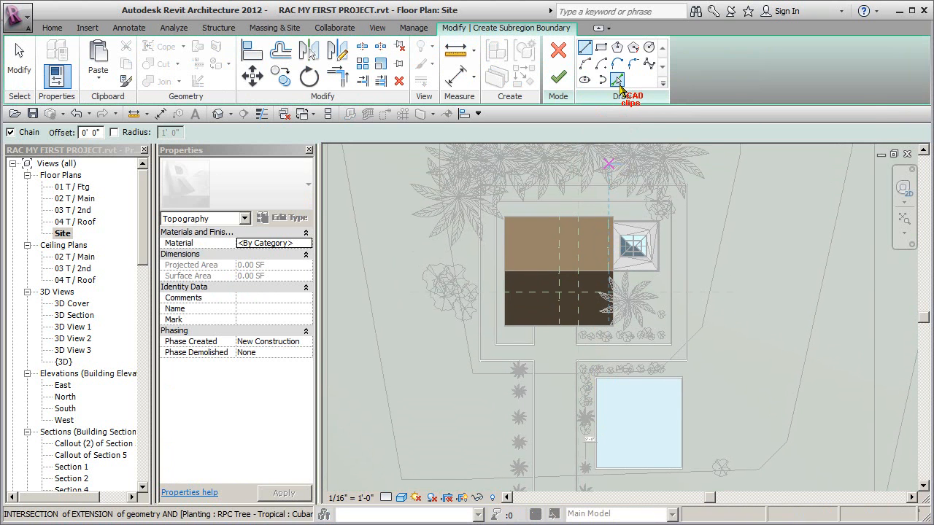
left_click(617, 81)
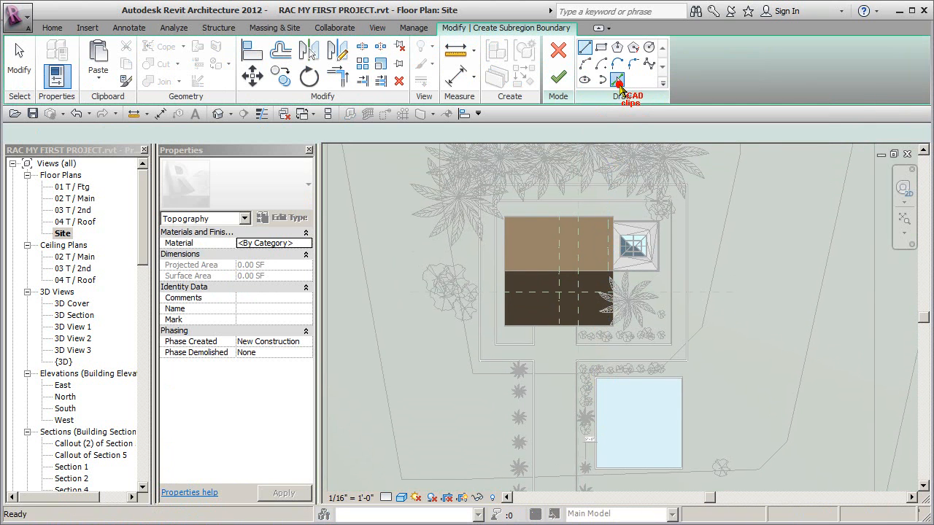
scroll(515, 179, "up", 5)
left_click(509, 175)
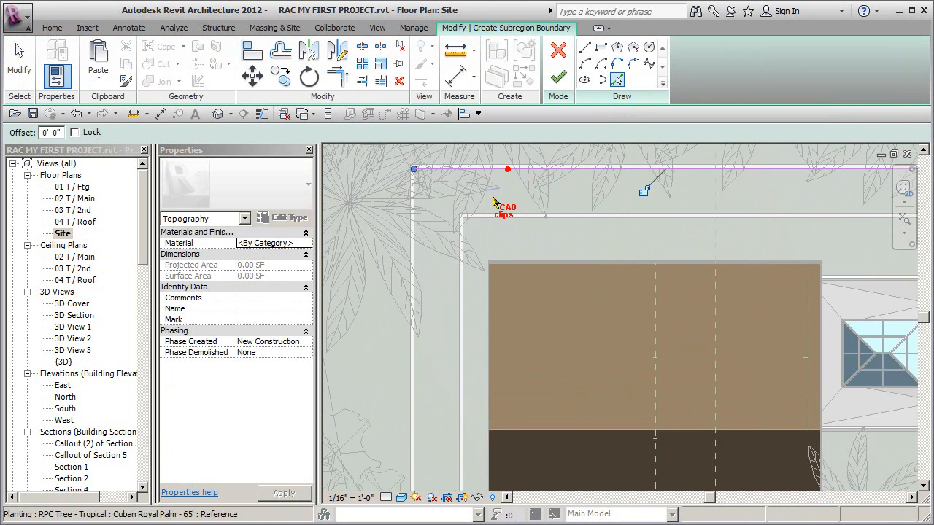
left_click(413, 392)
left_click(508, 218)
middle_click_drag(452, 256, 199, 265)
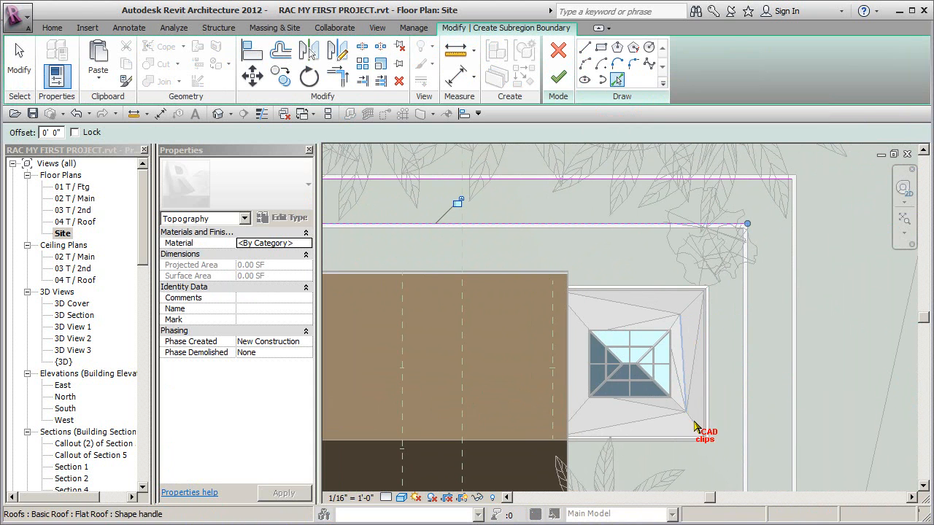
Step: Pick the outer east curb, both curb edges of the path south-east of the house, and the curb east of the entrance
left_click(782, 291)
middle_click_drag(782, 368, 783, 87)
middle_click_drag(783, 243, 783, 206)
left_click(668, 376)
left_click(571, 332)
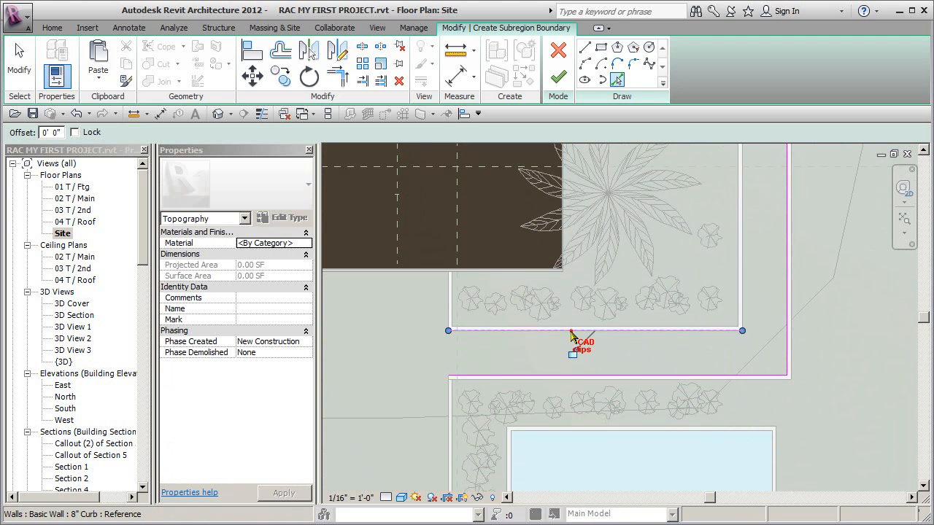
left_click(446, 305)
Step: Pick the remaining curb edges south-west of the house and both curbs along the driveway as subregion boundary lines
middle_click_drag(410, 318, 631, 297)
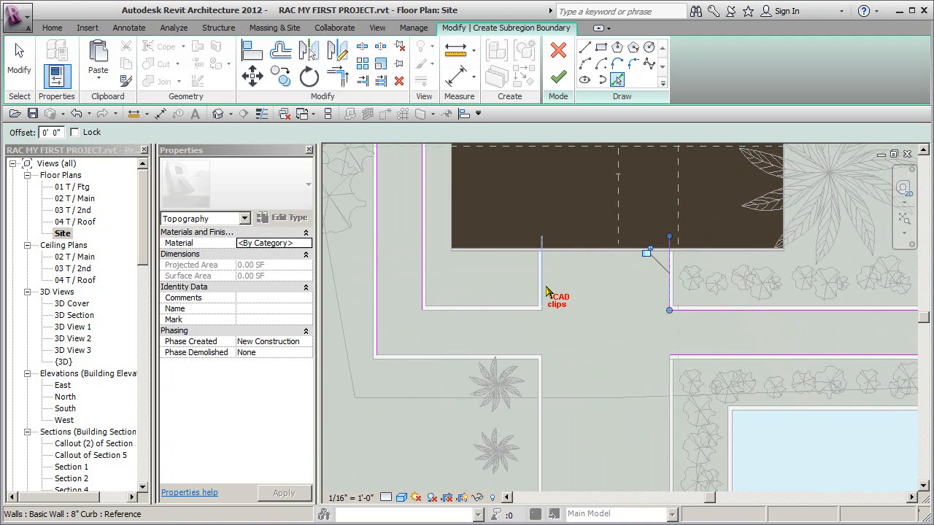
left_click(480, 358)
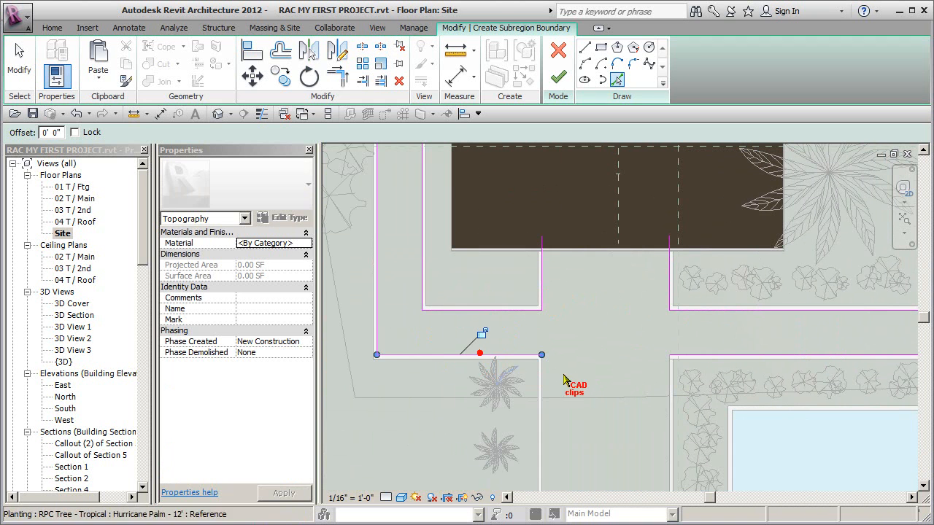
left_click(541, 385)
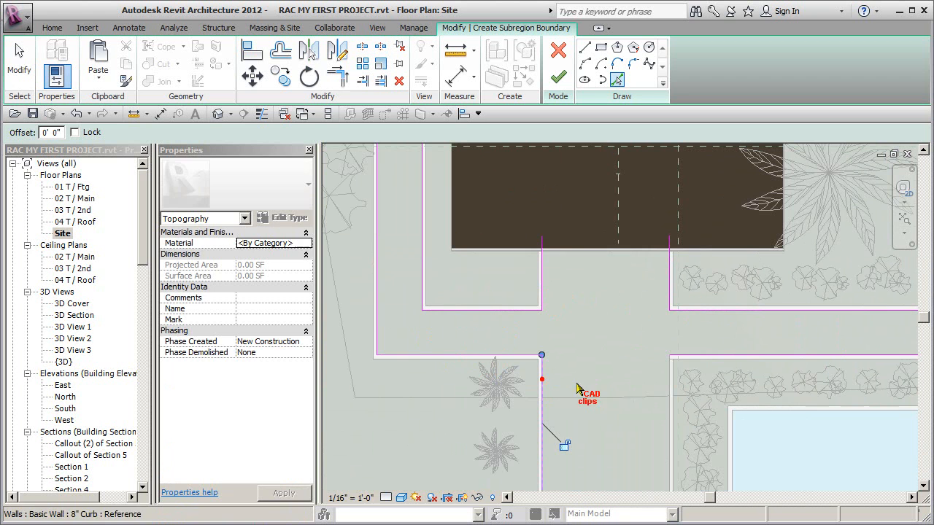
left_click(666, 378)
Step: Draw straight boundary lines joining the curb ends at the house entrance and across the driveway's south end
left_click(584, 48)
left_click(540, 236)
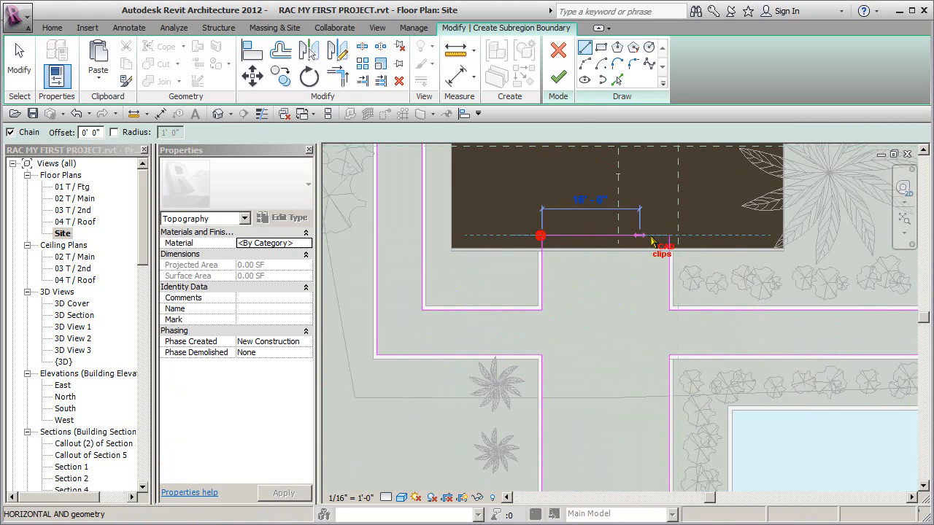
left_click(669, 236)
scroll(619, 300, "down", 2)
scroll(621, 327, "up", 1)
middle_click_drag(620, 326, 618, 155)
middle_click_drag(586, 334, 590, 182)
key("Escape")
left_click(552, 427)
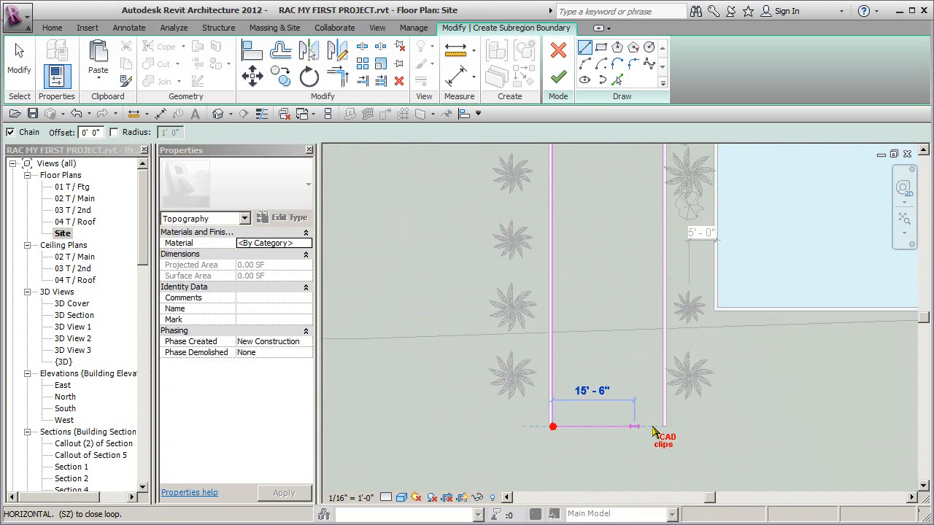
left_click(664, 424)
scroll(698, 339, "down", 1)
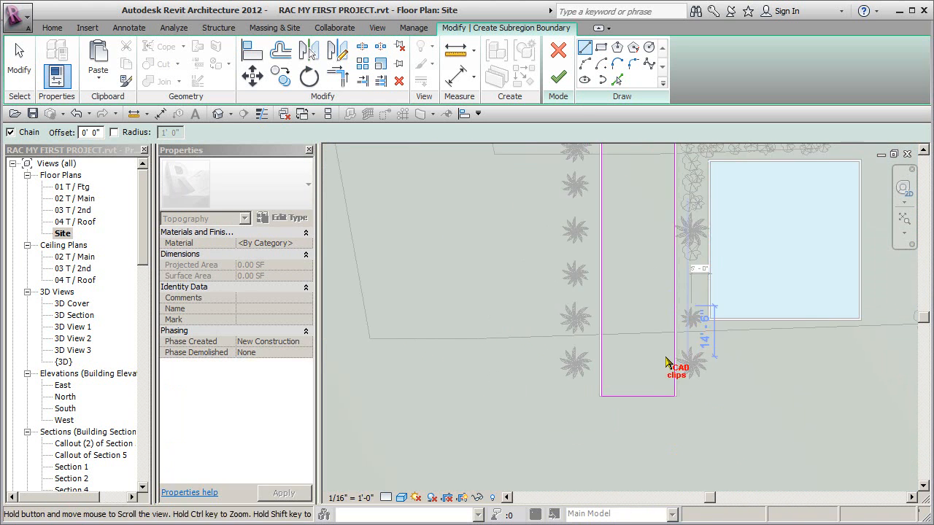
Step: Draw two horizontal boundary lines, about 6' 8" long, from the flat-roofed wing's east corners to the inner east curb
middle_click_drag(684, 315, 616, 452)
middle_click_drag(706, 266, 660, 361)
middle_click_drag(734, 283, 696, 469)
scroll(679, 296, "up", 2)
scroll(677, 284, "up", 1)
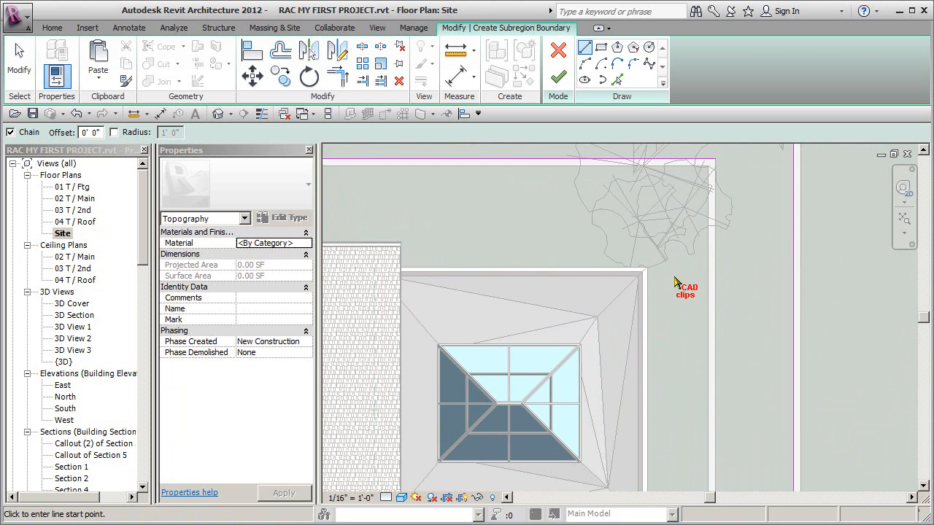
left_click(644, 270)
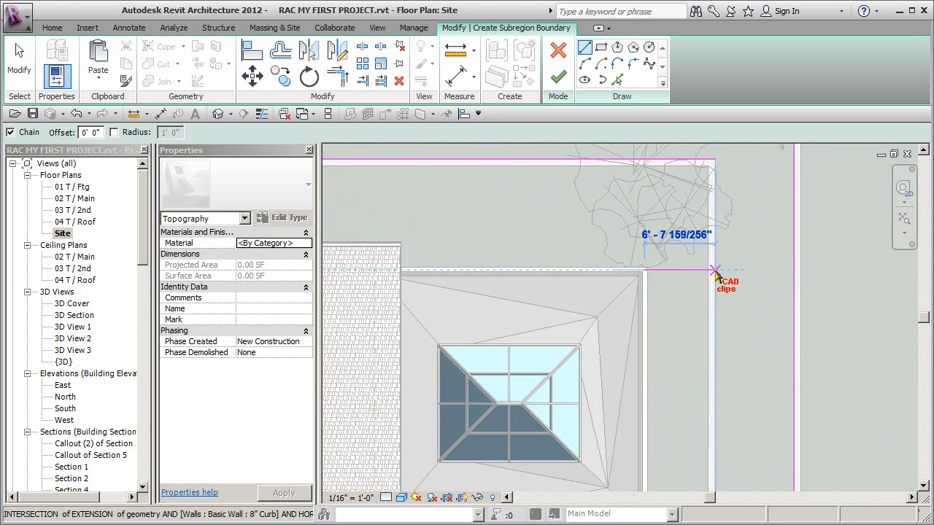
left_click(719, 269)
middle_click_drag(719, 261, 719, 100)
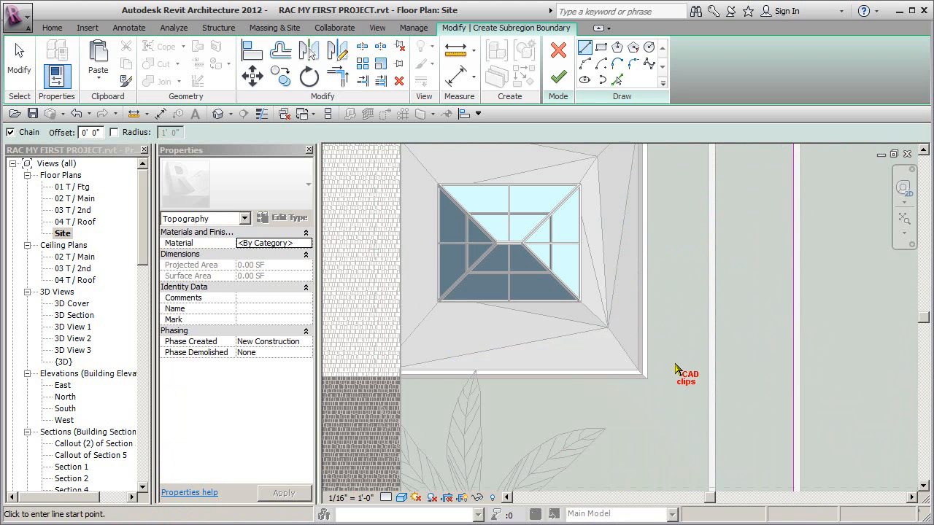
left_click(647, 377)
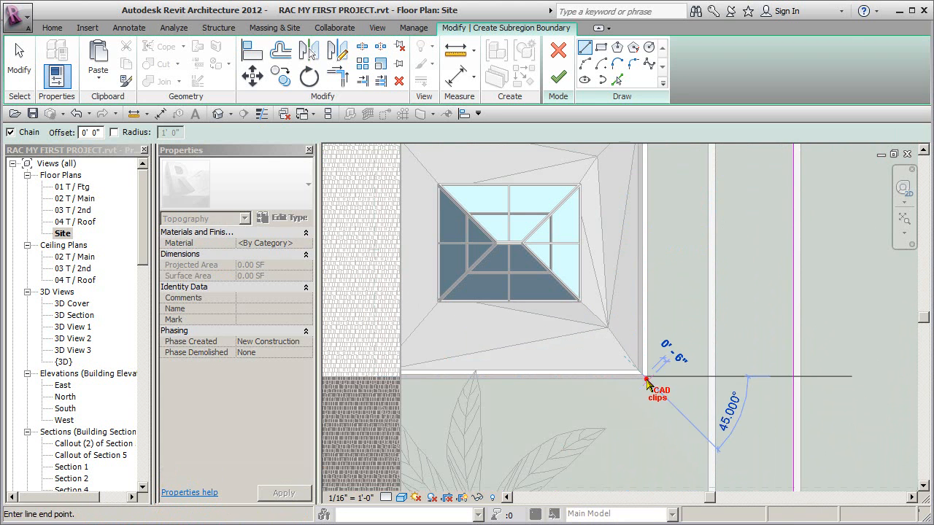
left_click(715, 377)
key("Escape")
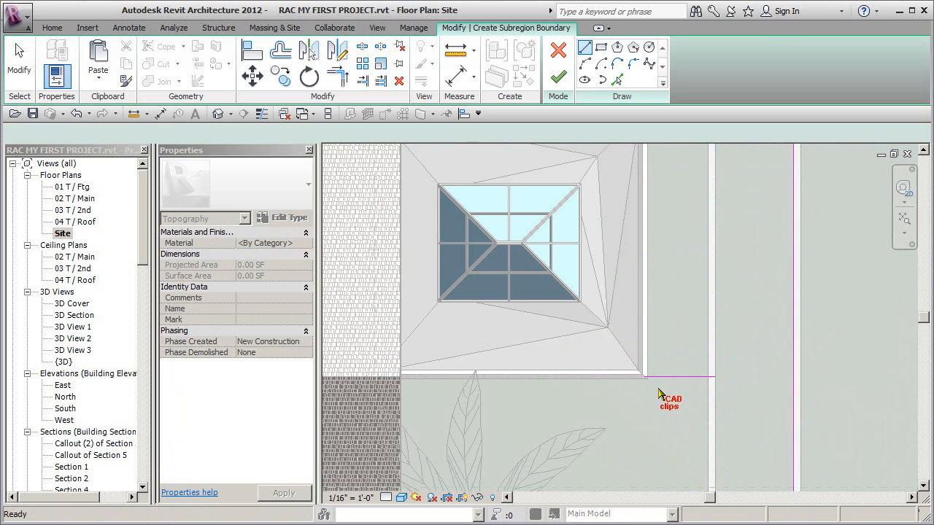
Step: Pick the inner east curb edge beside the flat-roofed wing as a subregion boundary line
scroll(659, 390, "up", 3)
scroll(661, 389, "down", 2)
middle_click_drag(675, 268, 649, 435)
scroll(649, 438, "down", 1)
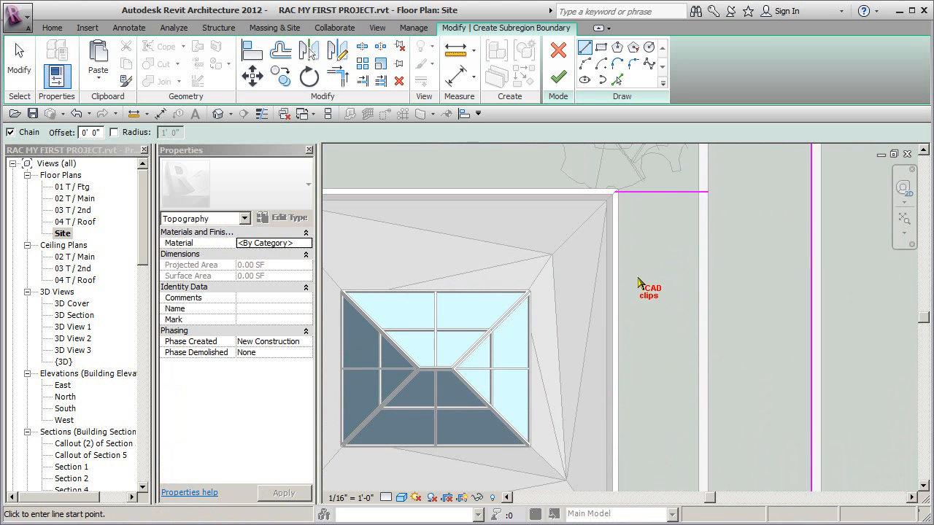
scroll(647, 321, "down", 4)
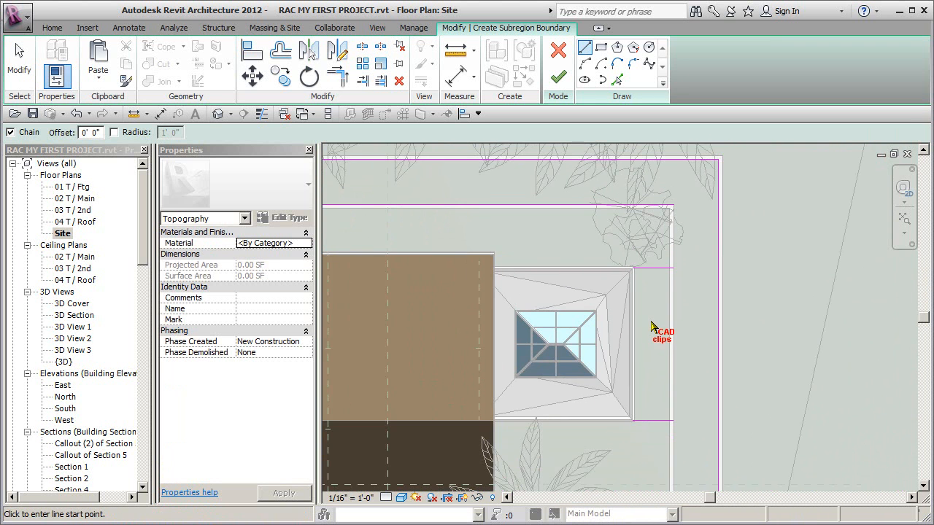
left_click(616, 79)
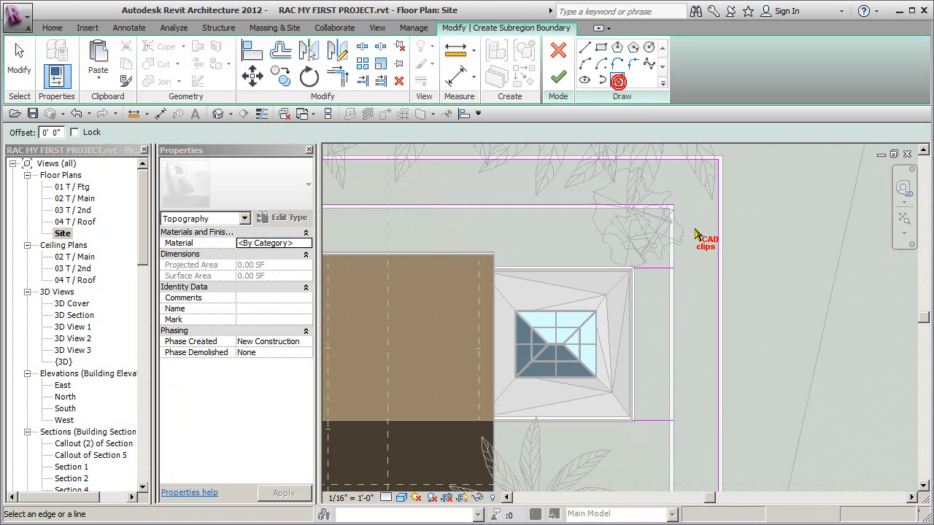
left_click(672, 263)
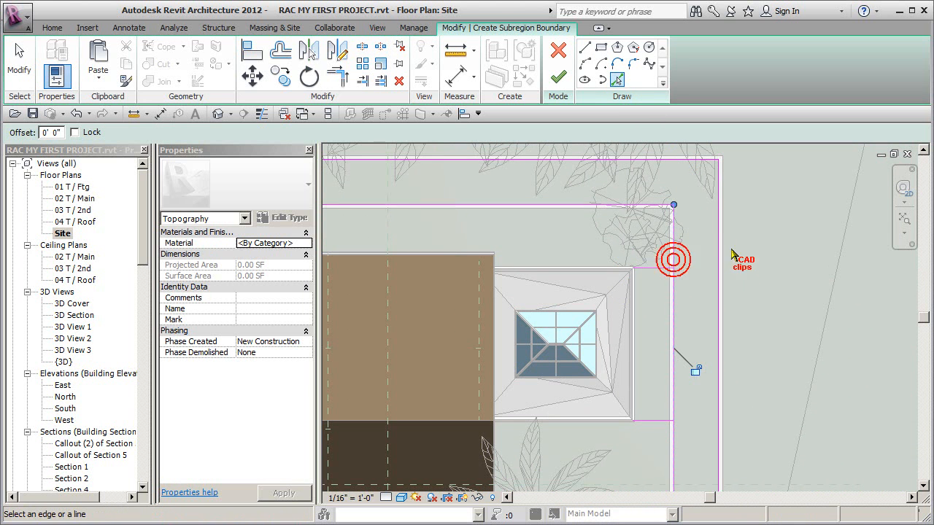
Step: Split the inner east curb boundary line beside the flat-roofed wing and trim its pieces to the two horizontal lines
left_click(362, 46)
left_click(669, 357)
left_click(336, 75)
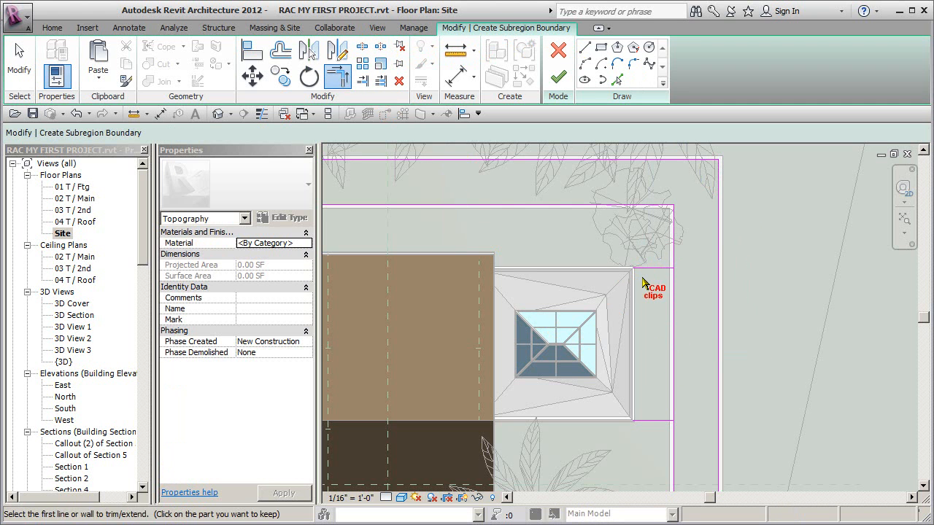
left_click(673, 268)
left_click(673, 285)
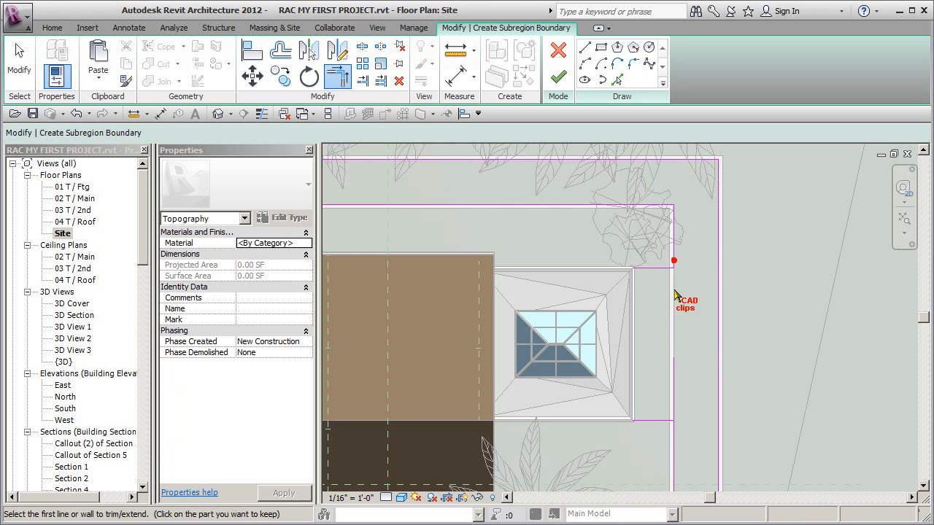
left_click(674, 436)
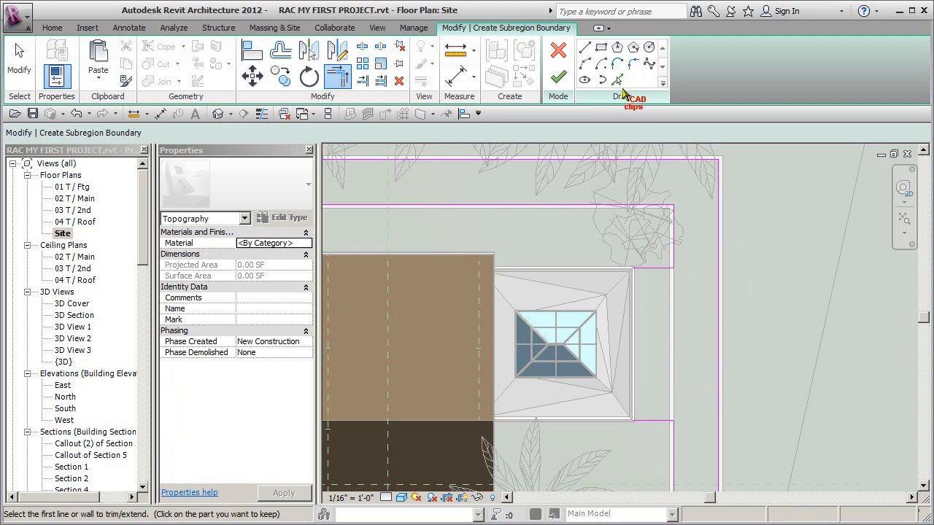
Step: Pick the flat-roofed wing's east wall edge as a subregion boundary line
left_click(617, 78)
left_click(636, 291)
key("Escape")
key("Escape")
scroll(748, 319, "down", 2)
scroll(751, 323, "down", 2)
middle_click_drag(750, 371, 719, 277)
scroll(724, 292, "down", 1)
scroll(752, 333, "down", 1)
middle_click_drag(752, 334, 748, 328)
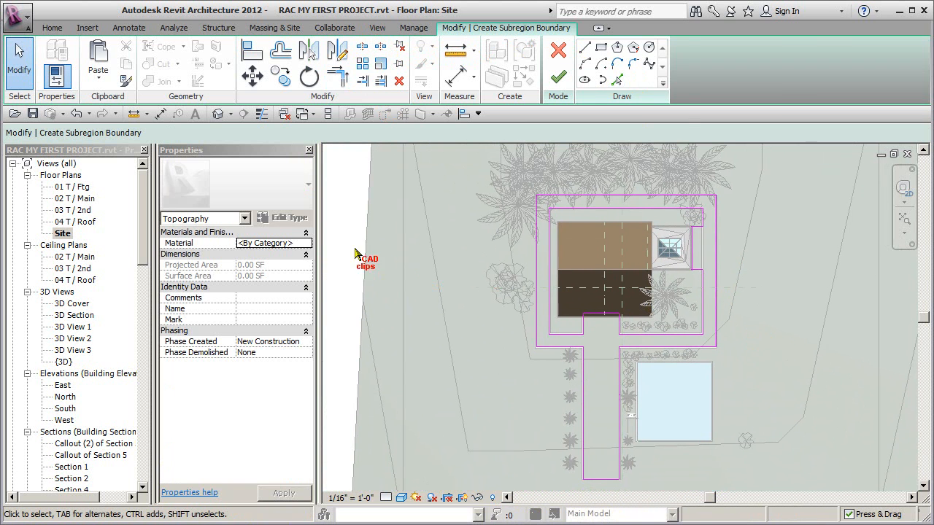
Step: Set the subregion's material to Site - Asphalt and try to finish the boundary sketch
left_click(307, 243)
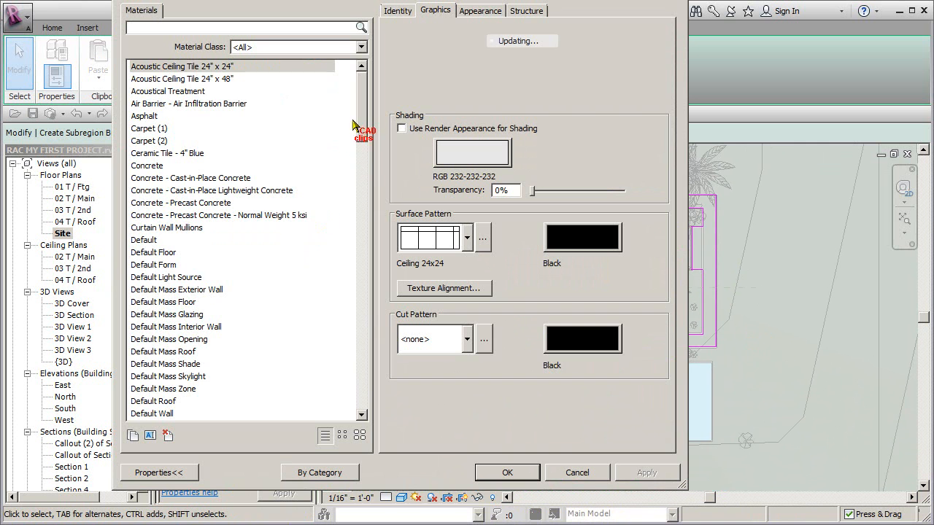
left_click_drag(357, 139, 357, 363)
left_click(167, 178)
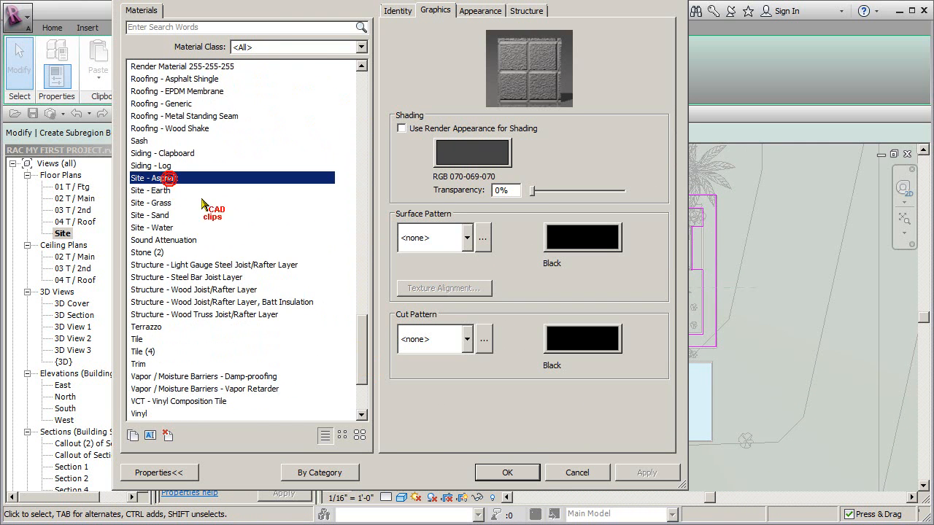
left_click(507, 472)
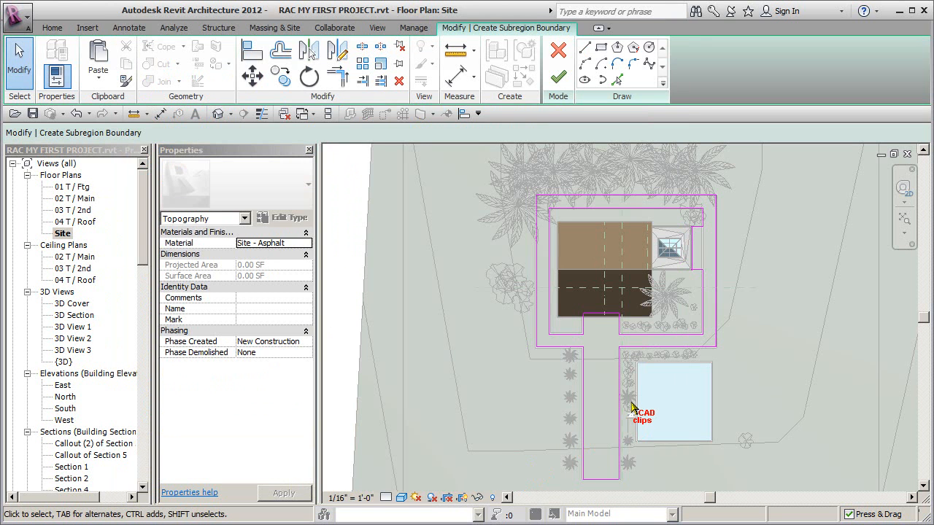
left_click(556, 78)
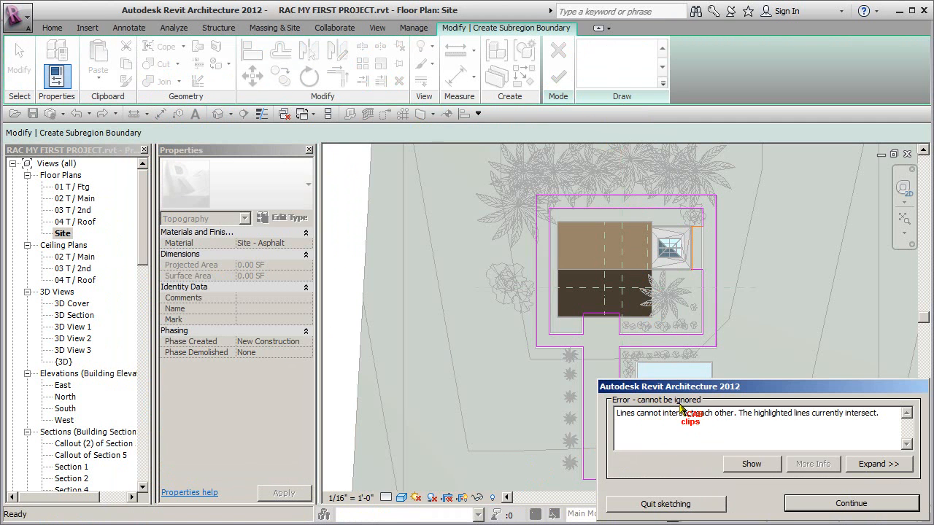
left_click(851, 504)
Step: Trim the boundary line along the flat-roofed wing's east wall into corners with both horizontal lines and try to finish the sketch
scroll(687, 292, "up", 5)
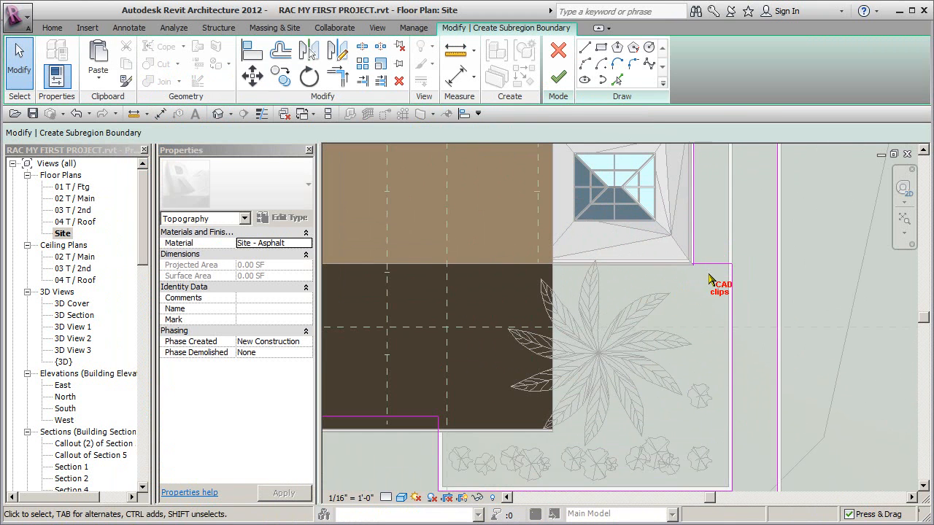
middle_click_drag(688, 228, 653, 329)
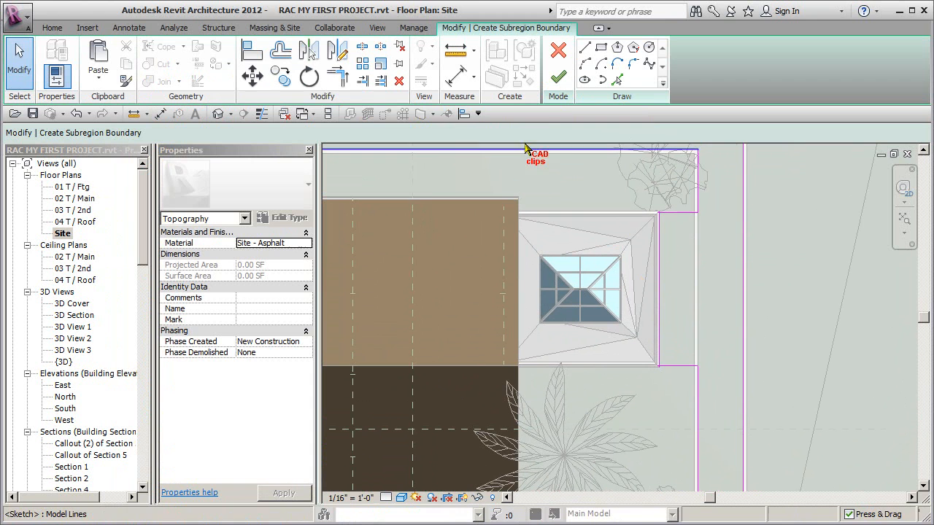
left_click(337, 76)
left_click(675, 214)
left_click(660, 229)
left_click(661, 353)
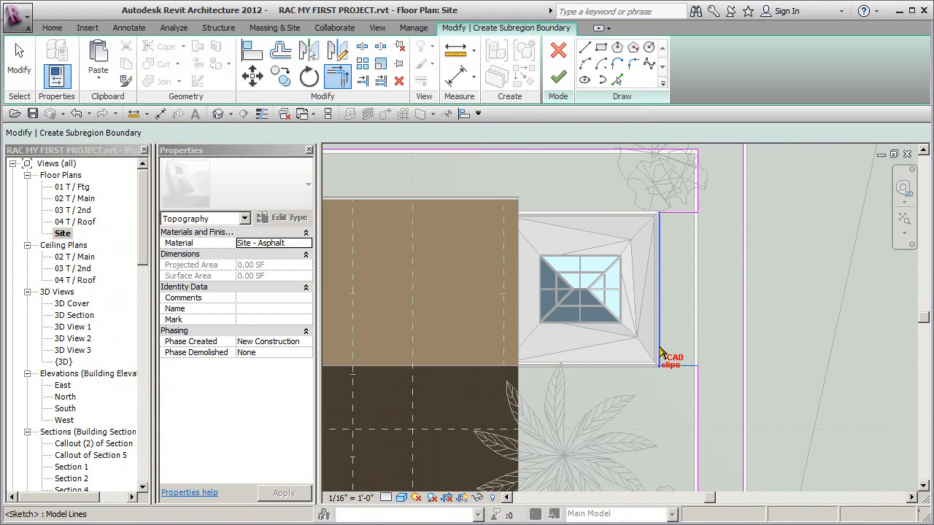
left_click(677, 363)
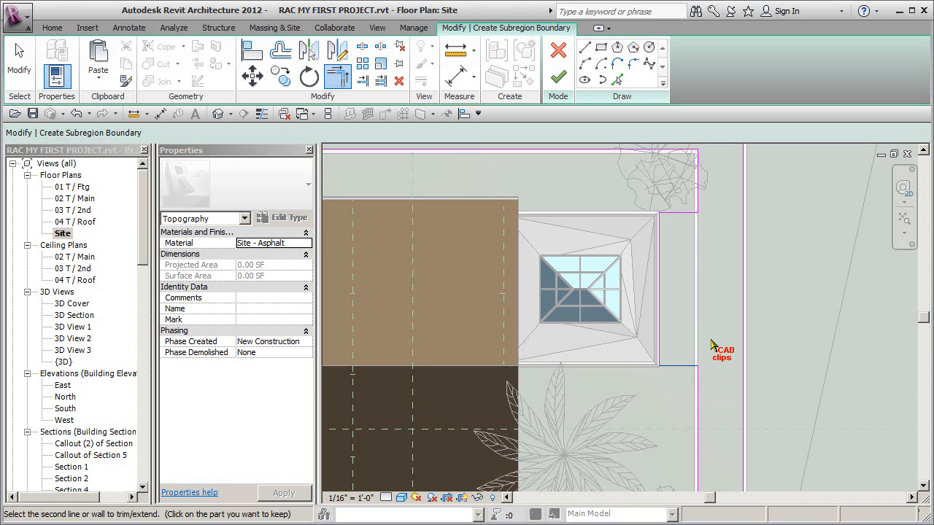
scroll(714, 346, "down", 3)
scroll(715, 346, "down", 2)
middle_click_drag(715, 346, 721, 255)
left_click(711, 250)
key("Escape")
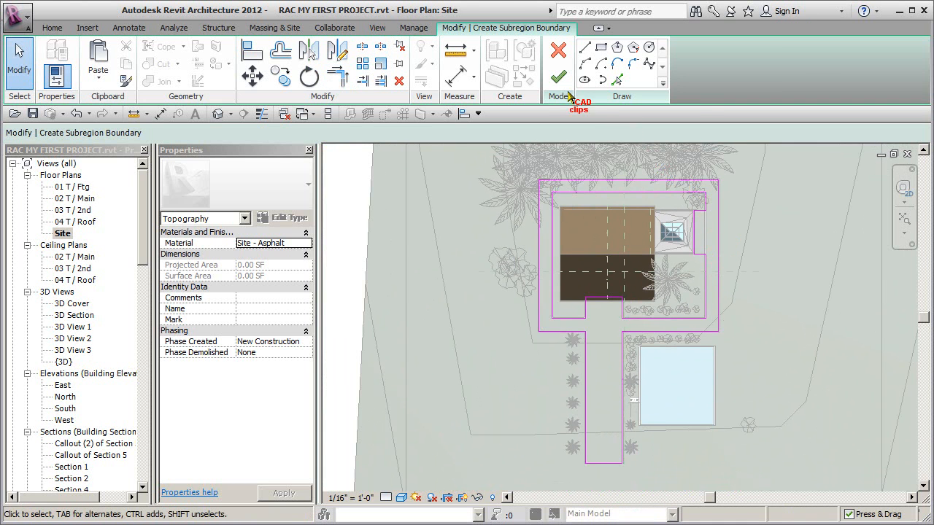
left_click(559, 78)
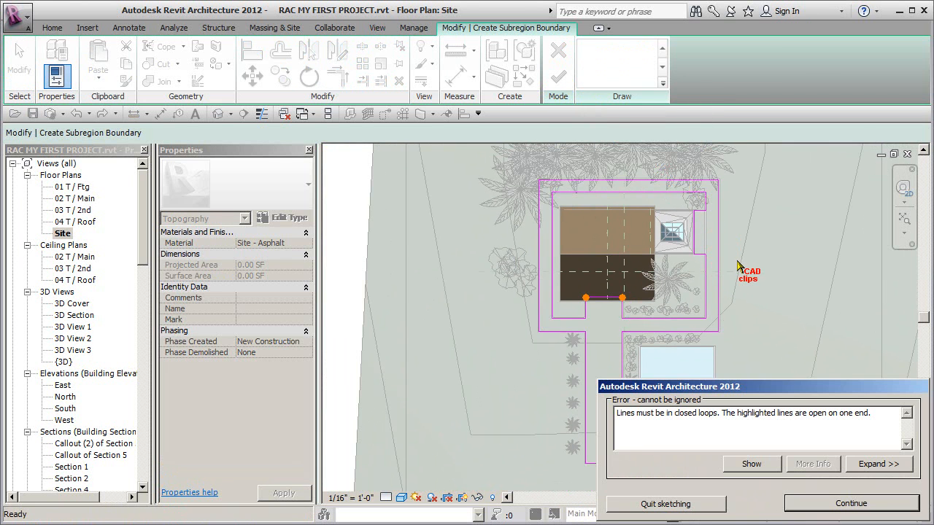
left_click(852, 504)
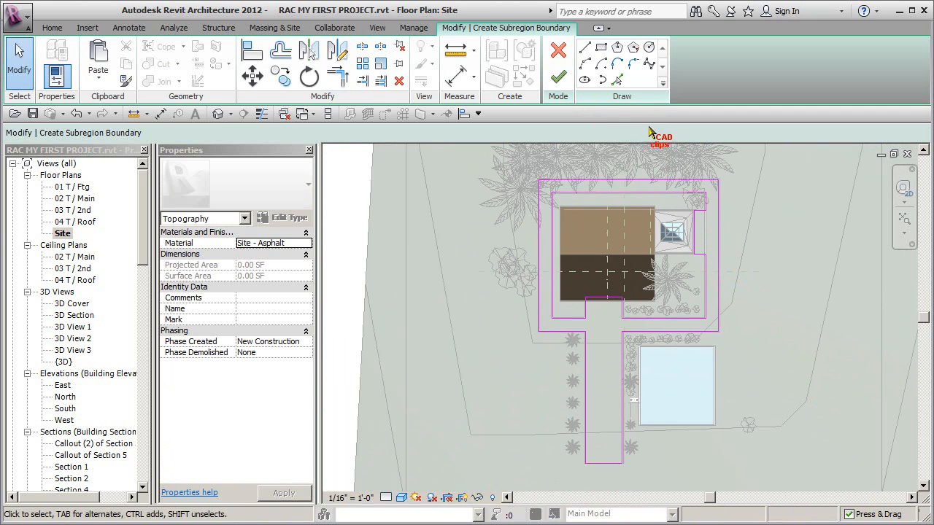
Step: Trim the line at the house entrance into corners with both adjoining curb lines and finish the subregion
left_click(337, 76)
left_click(589, 311)
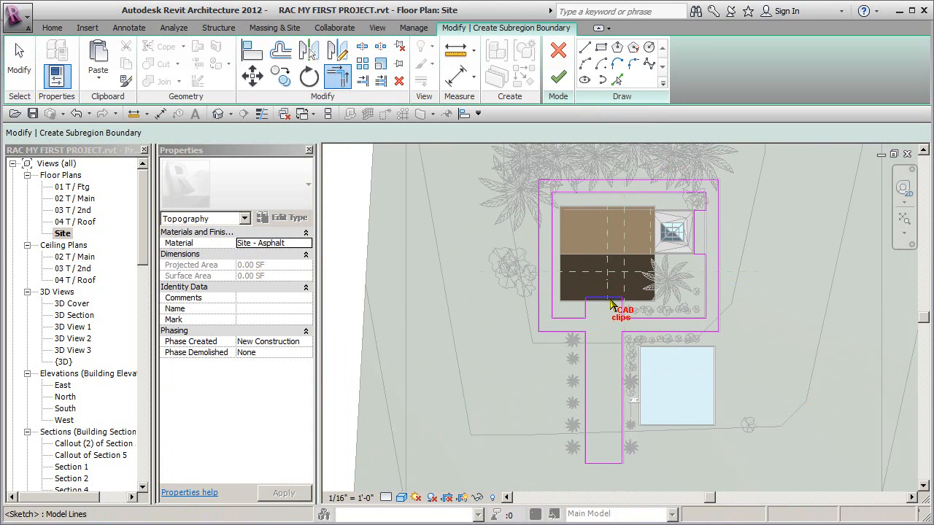
left_click(607, 297)
left_click(621, 310)
left_click(558, 77)
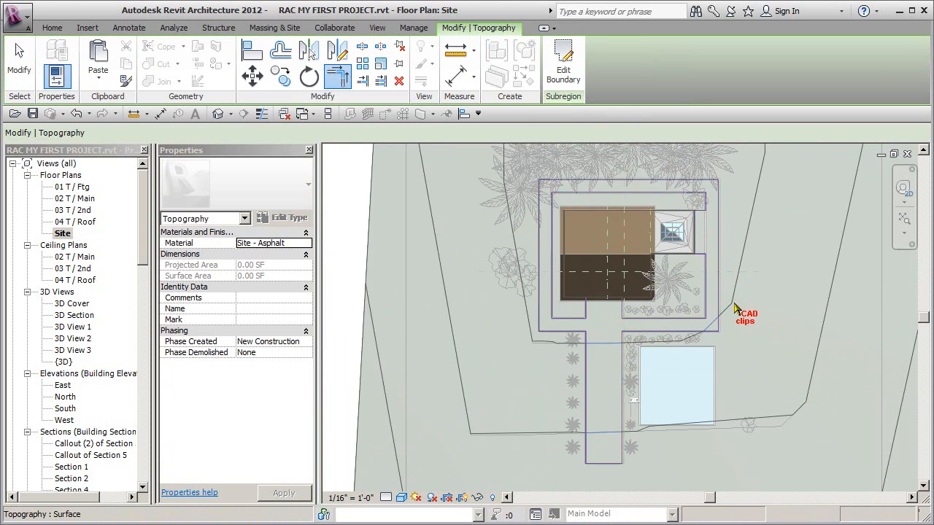
left_click(767, 343)
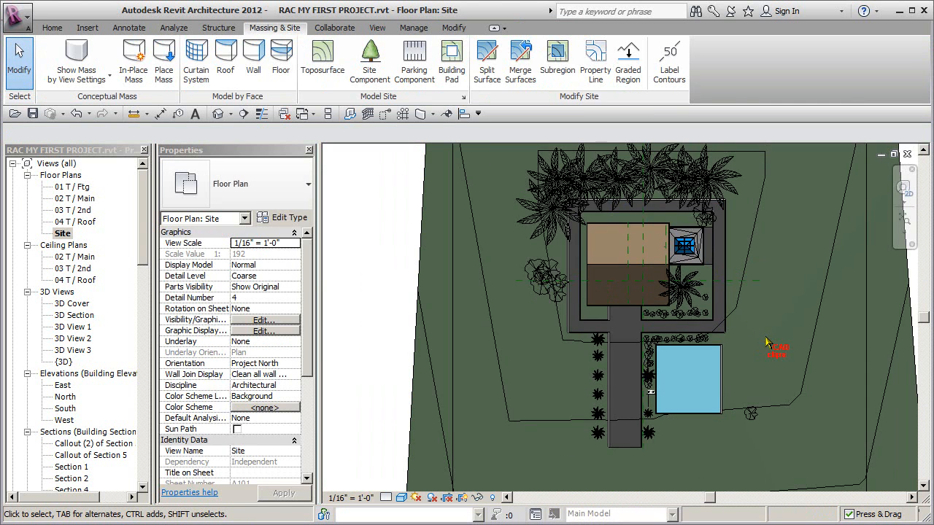
Step: Check the finished subregion in the default 3D view and in the 3D Cover camera view
left_click(217, 114)
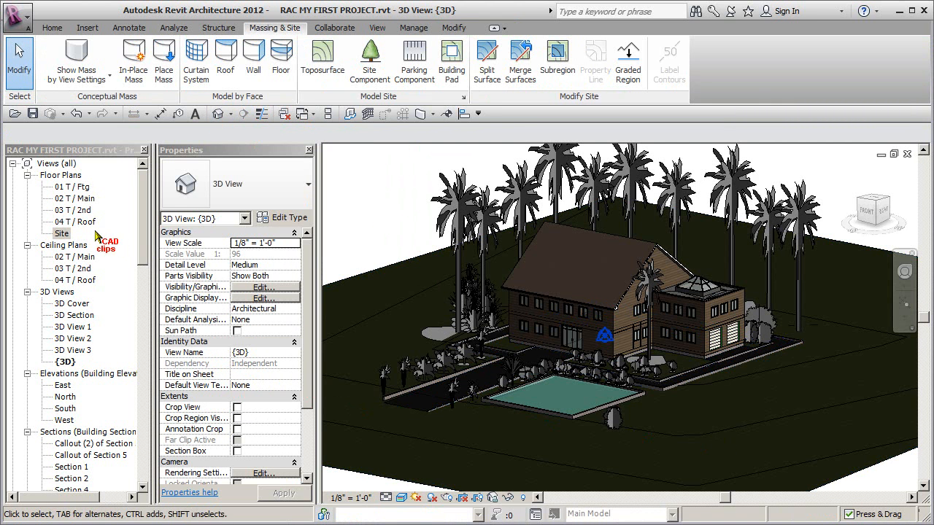
double_click(77, 305)
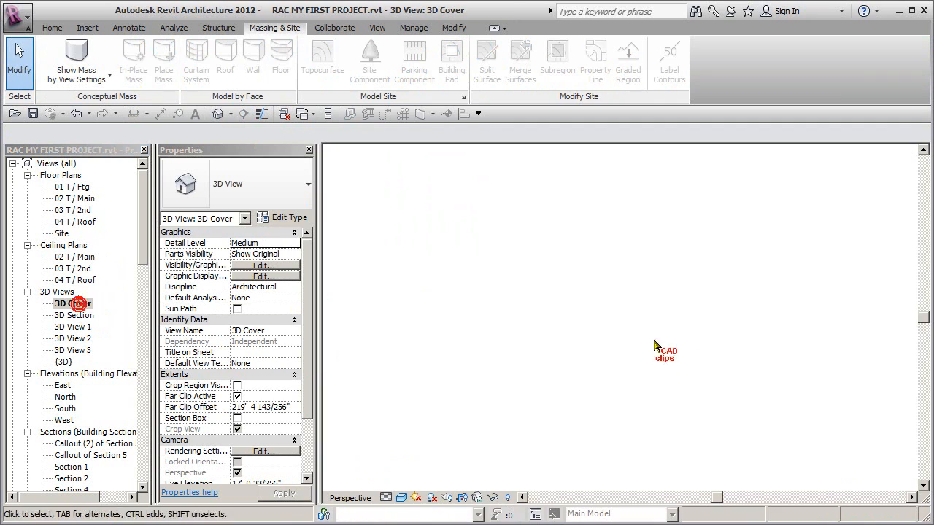
scroll(641, 357, "down", 5)
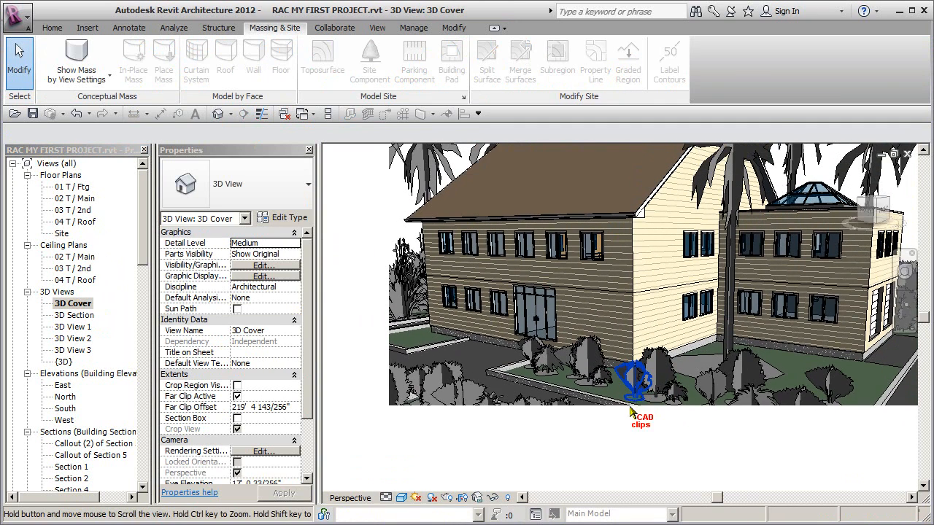
middle_click_drag(631, 410, 618, 418)
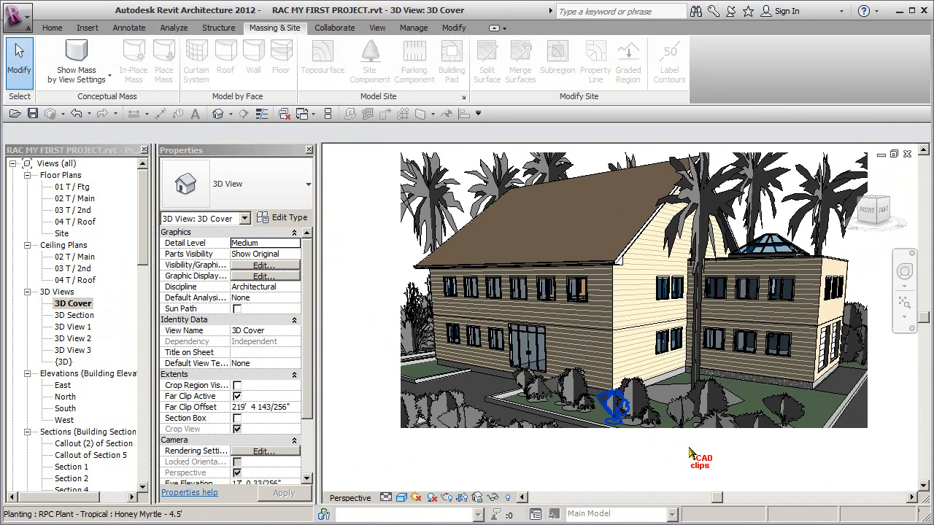
Step: Set the offset of the Cuban Royal Palm in front of the flat-roofed wing to -2' 0"
left_click(702, 335)
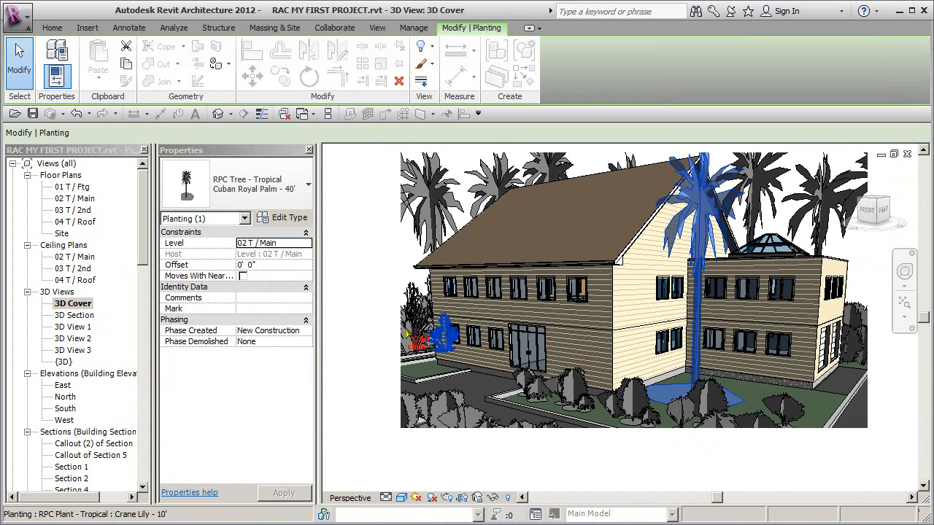
left_click(268, 266)
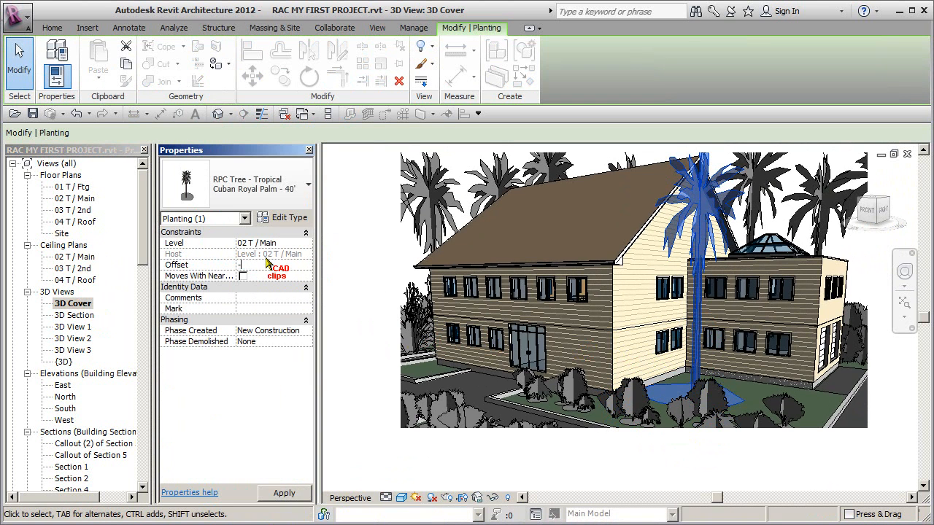
key("Escape")
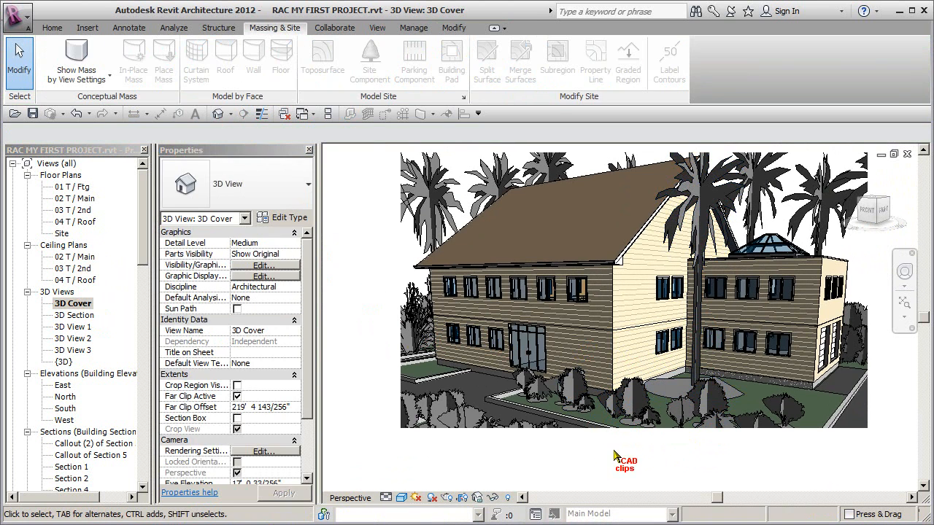
left_click(704, 271)
left_click(270, 266)
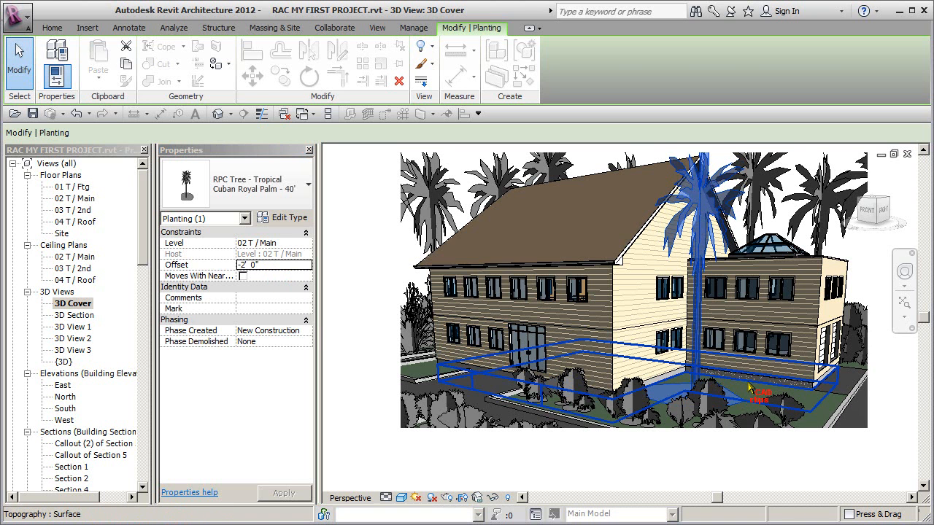
scroll(749, 384, "down", 1)
left_click(720, 428)
middle_click_drag(742, 428, 706, 426)
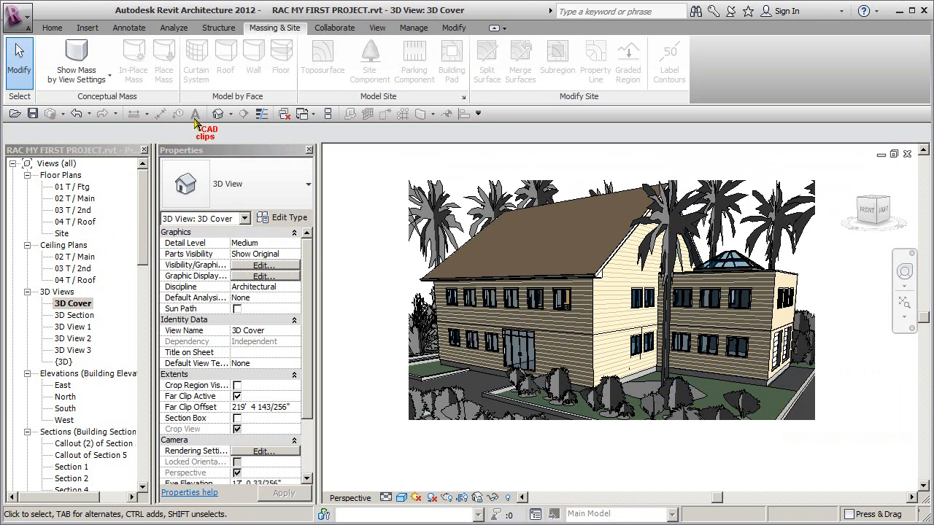
Step: In the default 3D view, select the house with its surrounding plants and filter the selection to Planting only
left_click(219, 114)
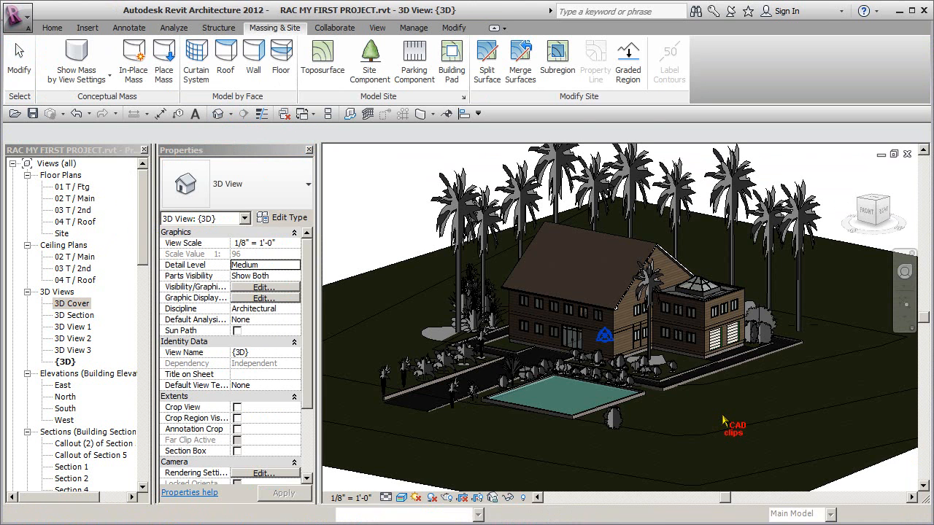
middle_click_drag(751, 420, 680, 344, "shift")
left_click_drag(831, 181, 448, 348)
middle_click_drag(628, 412, 711, 445, "shift")
left_click(558, 62)
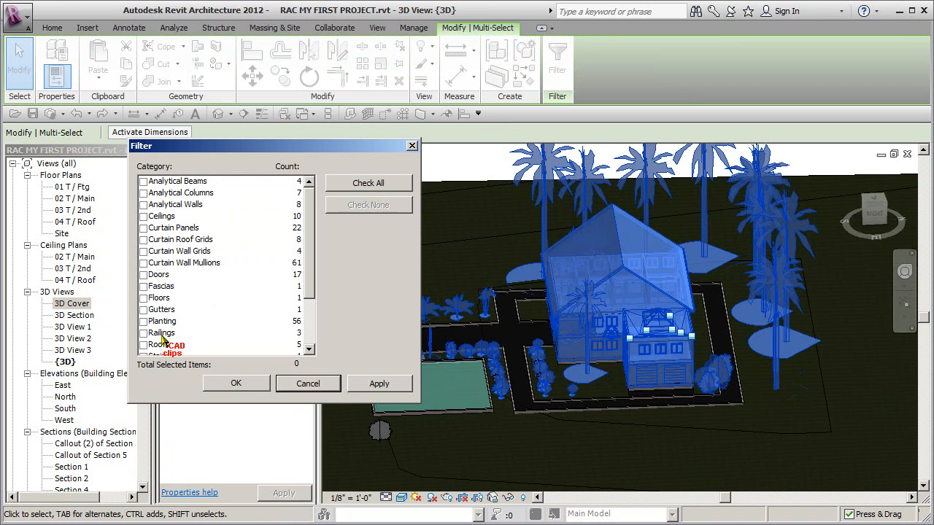
left_click(144, 322)
left_click(232, 384)
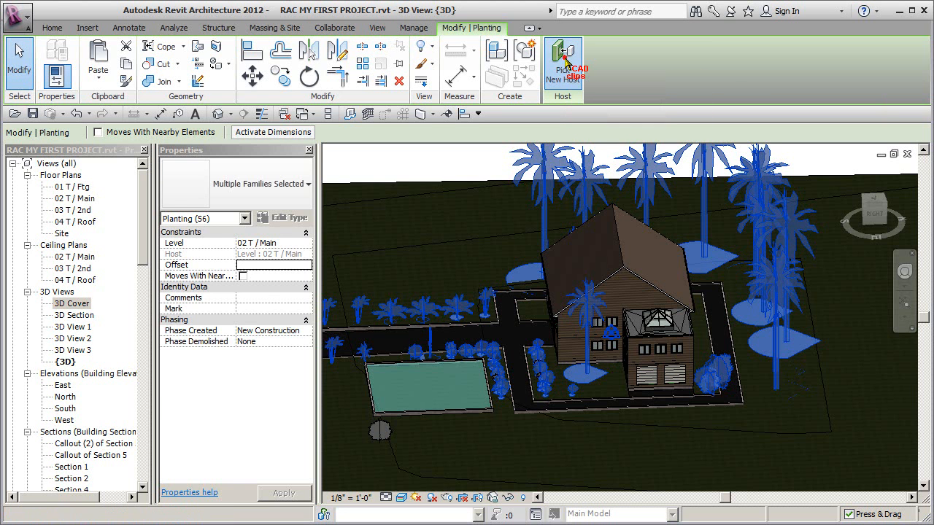
Step: Rehost the selected plantings onto the site's toposurface and inspect the plants around the house
key("Escape")
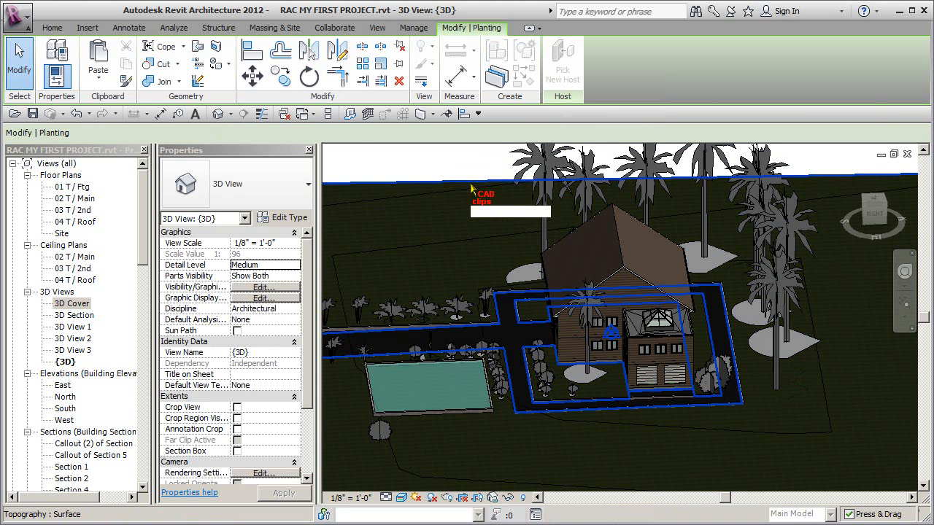
left_click(471, 189)
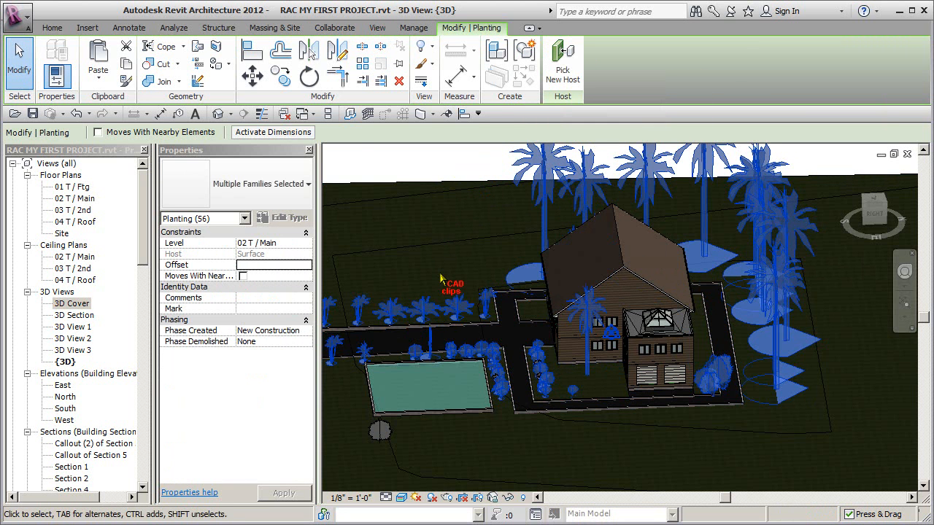
scroll(532, 378, "down", 1)
middle_click_drag(556, 409, 647, 386, "shift")
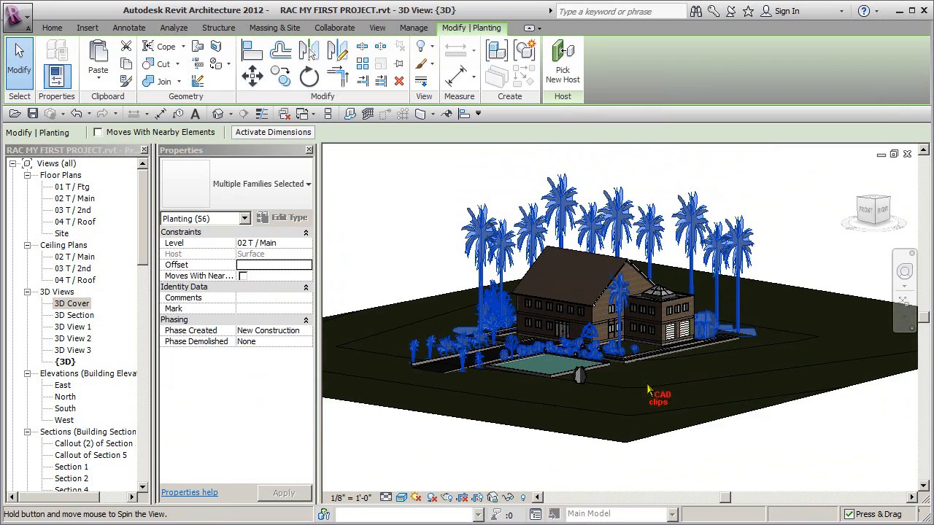
middle_click_drag(686, 430, 695, 463, "shift")
left_click(666, 388)
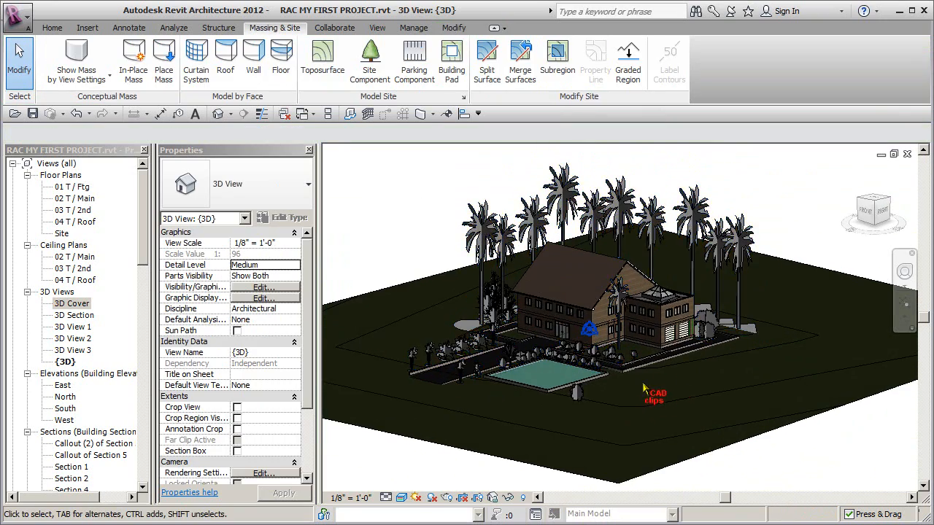
scroll(633, 382, "up", 3)
scroll(626, 377, "up", 4)
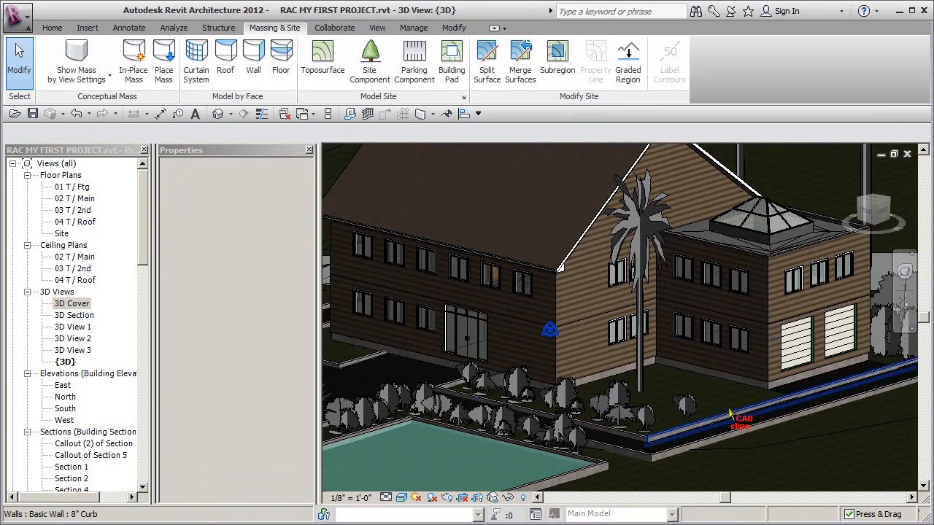
Step: Select the 12' Hurricane Palm beside the driveway to check its placement on the terrain
scroll(717, 414, "down", 1)
middle_click_drag(647, 415, 699, 385)
left_click(372, 378)
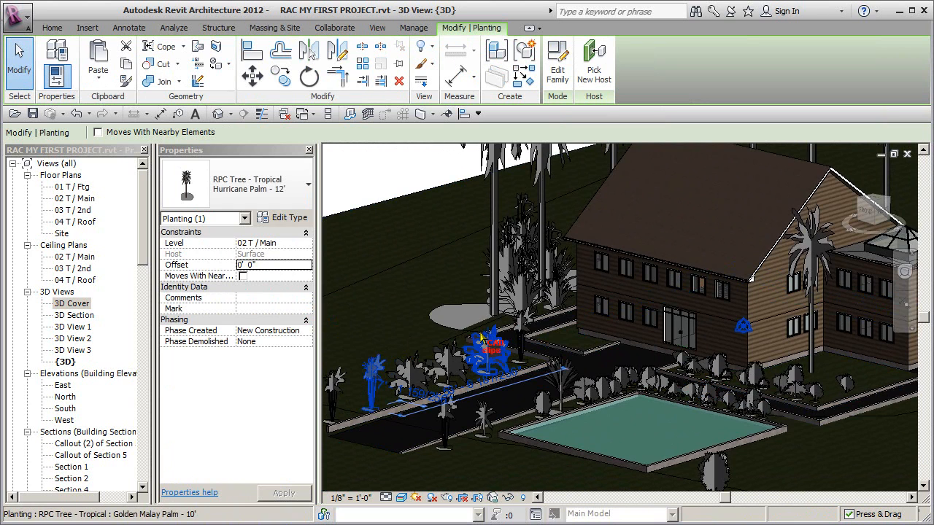
Step: Move the 60' Cuban Royal Palm nearest the garage wing forward to a lower spot on the sloping terrain
scroll(438, 306, "down", 2)
middle_click_drag(780, 368, 654, 384)
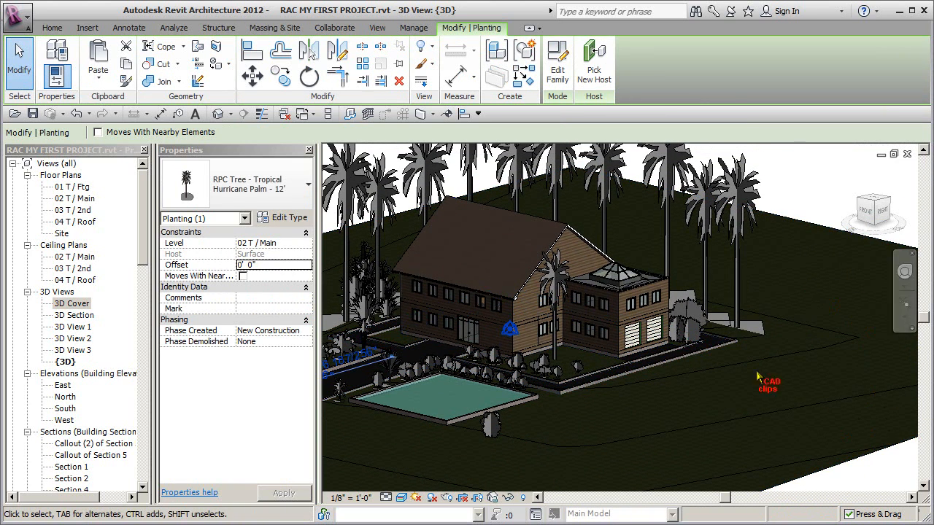
middle_click_drag(715, 368, 649, 370)
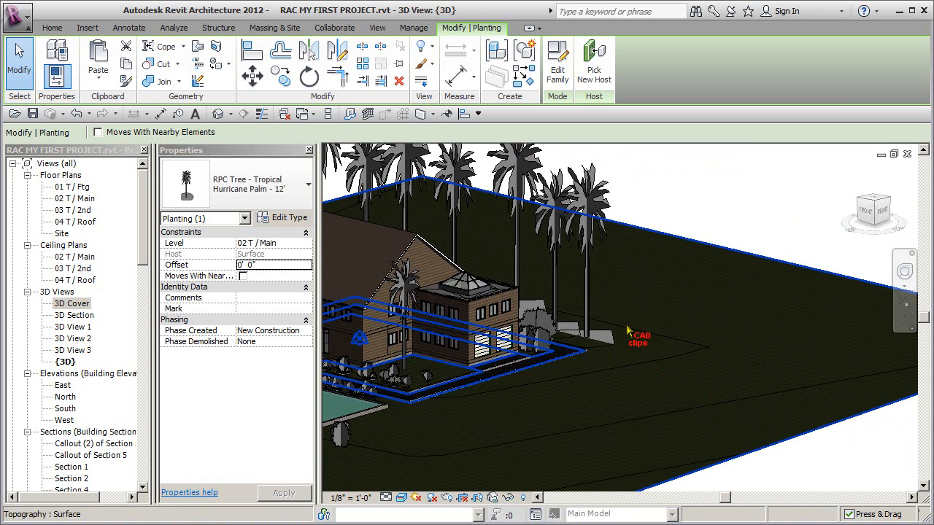
left_click_drag(583, 328, 600, 386)
scroll(652, 406, "down", 3)
scroll(655, 410, "up", 3)
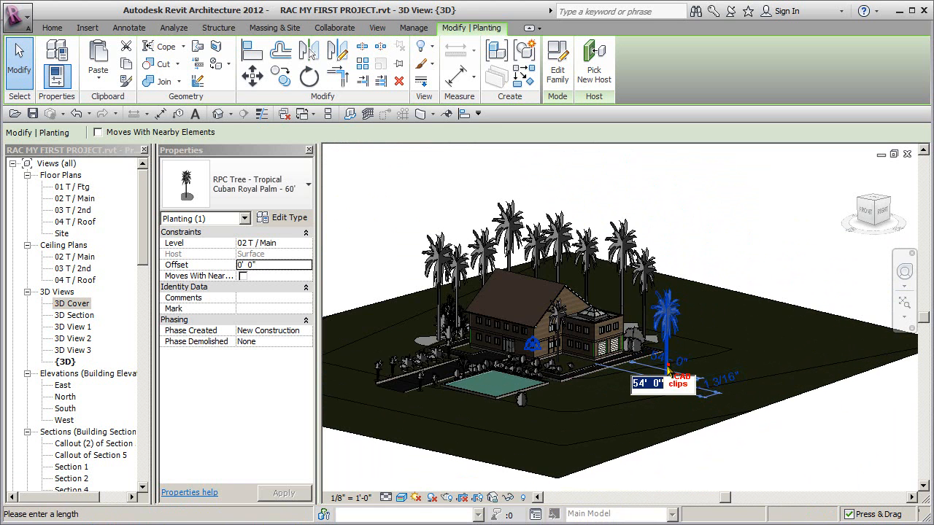
left_click(740, 441)
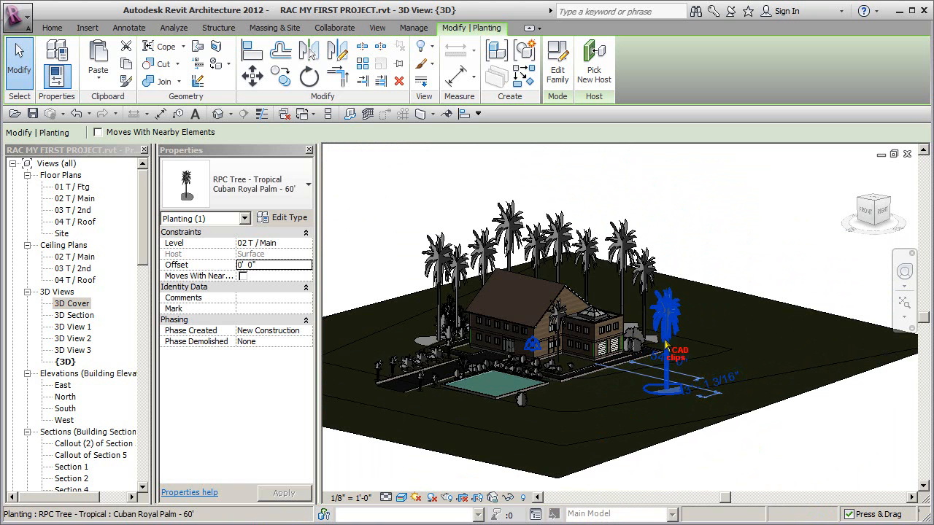
Step: Return the moved 60' Cuban Royal Palm to its place at the end of the row behind the house and deselect it
left_click_drag(644, 373, 667, 303)
left_click(750, 252)
middle_click_drag(676, 319, 728, 337)
left_click(725, 280)
left_click(765, 273)
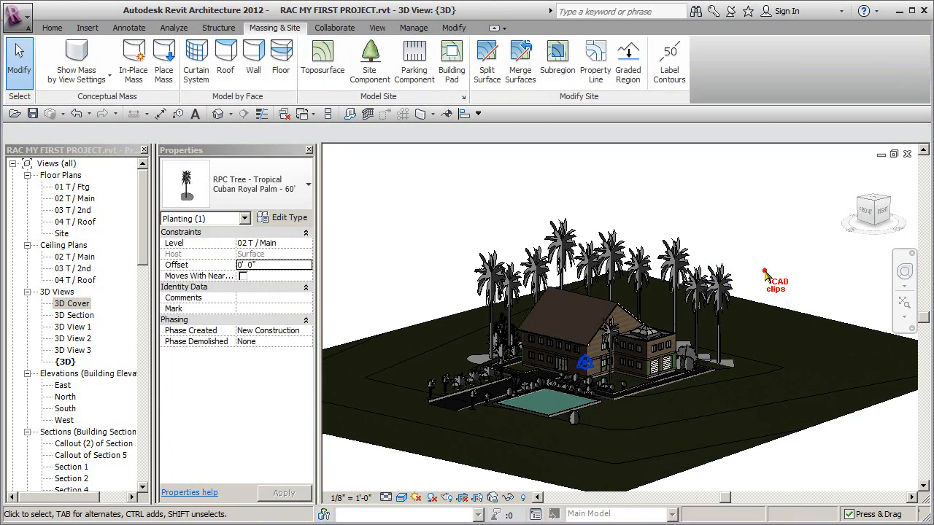
Step: Open the 3D Cover camera view, frame the house in it and set its visual style to Realistic
scroll(603, 346, "up", 4)
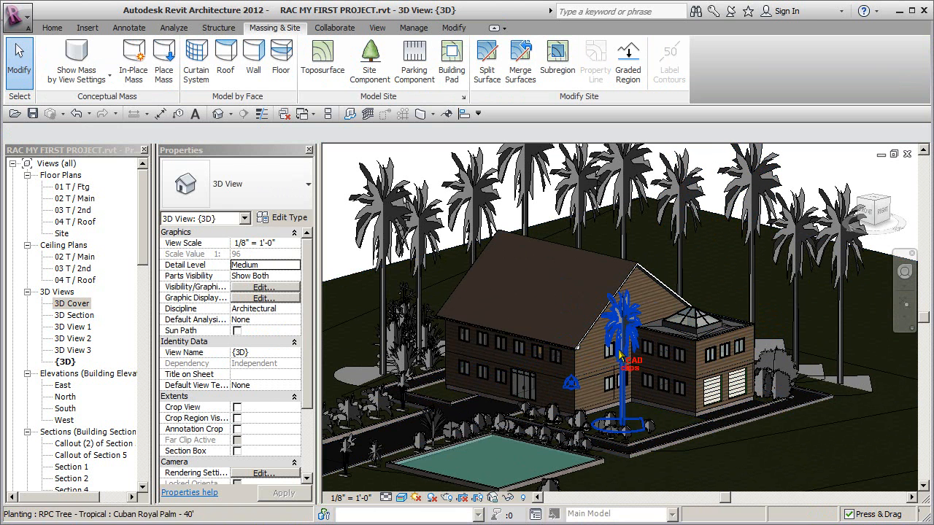
middle_click_drag(578, 383, 621, 340)
middle_click_drag(646, 449, 620, 434, "shift")
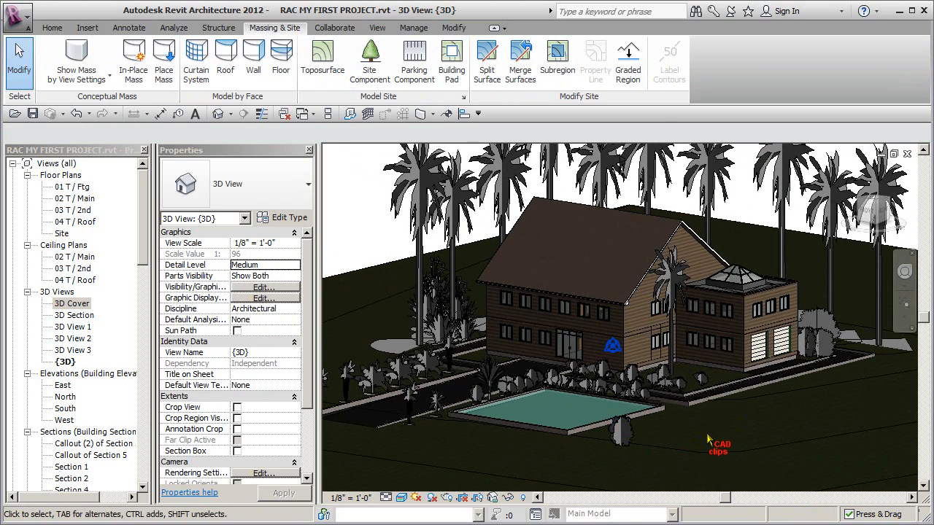
double_click(73, 304)
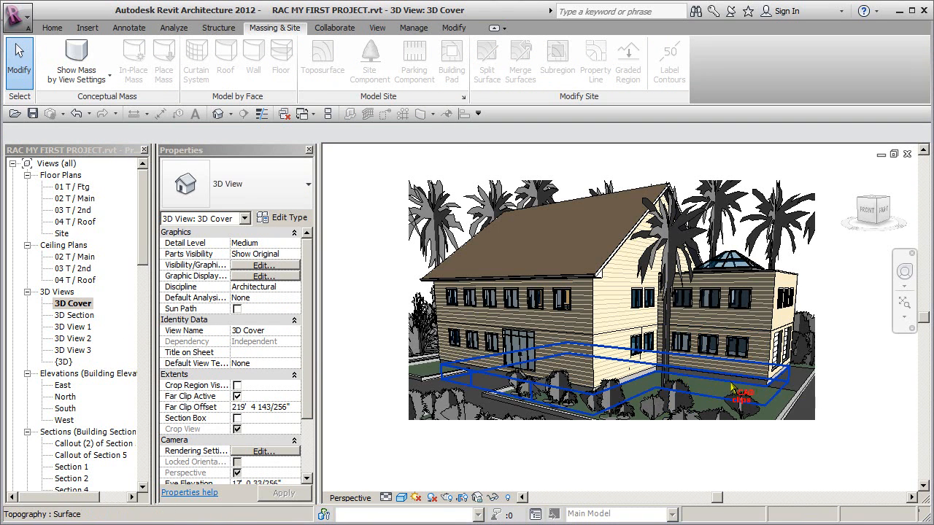
middle_click_drag(768, 390, 797, 456)
scroll(770, 403, "up", 2)
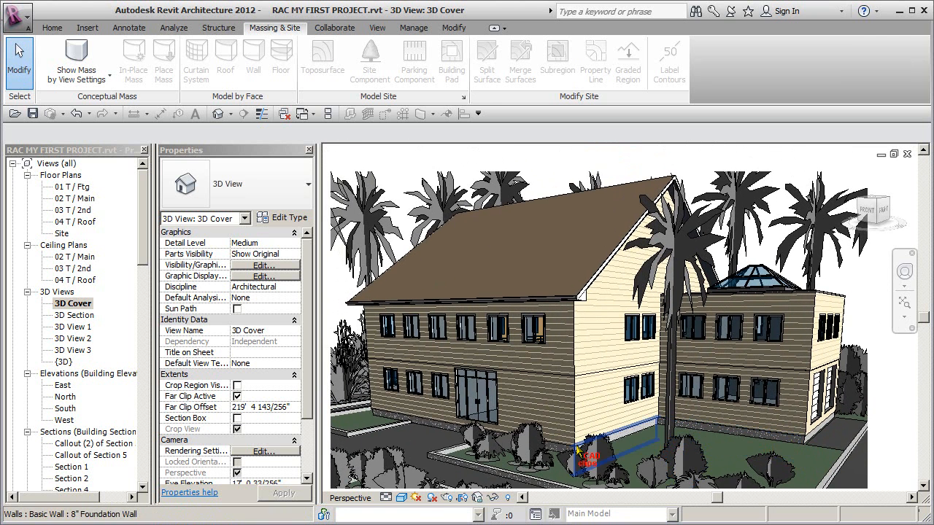
left_click(401, 498)
left_click(424, 482)
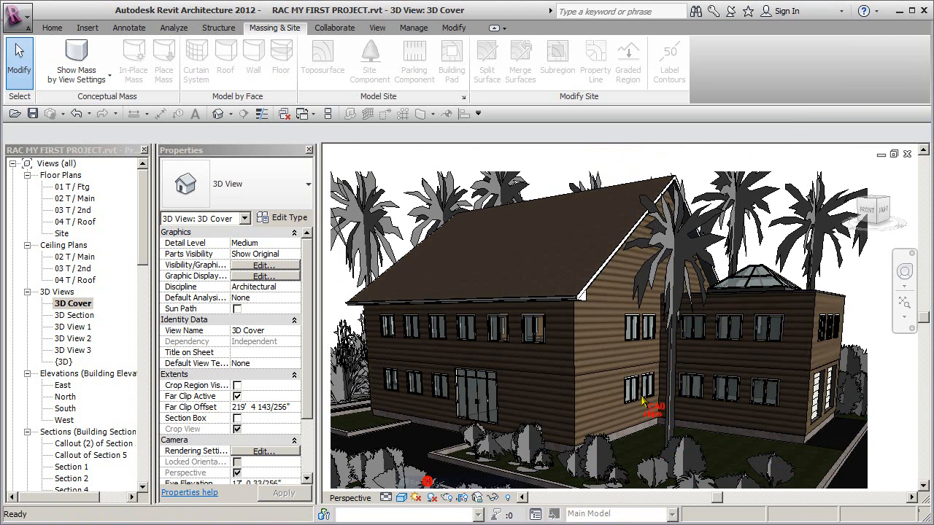